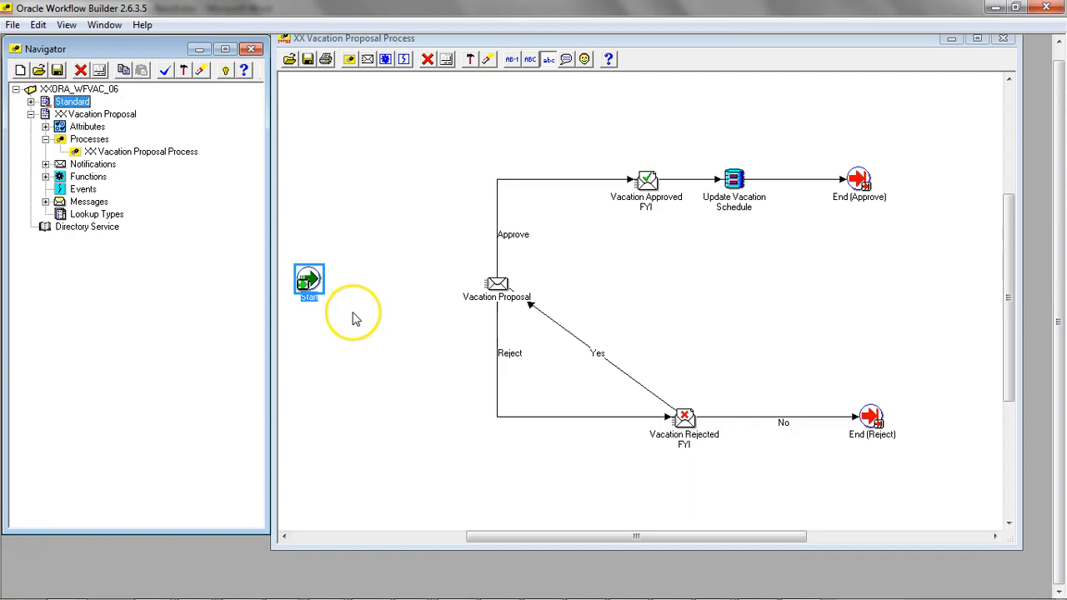
Consult the practice document in Word and start a new function under the XX Vacation Proposal item type in Workflow Builder
key(alt+Tab)
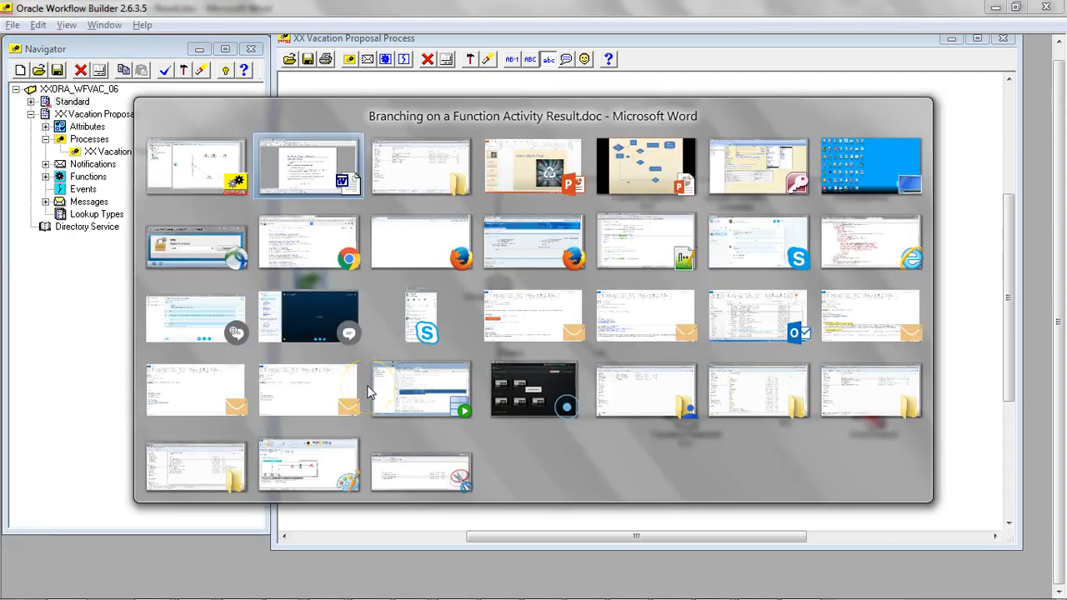
scroll(558, 315, down, 3)
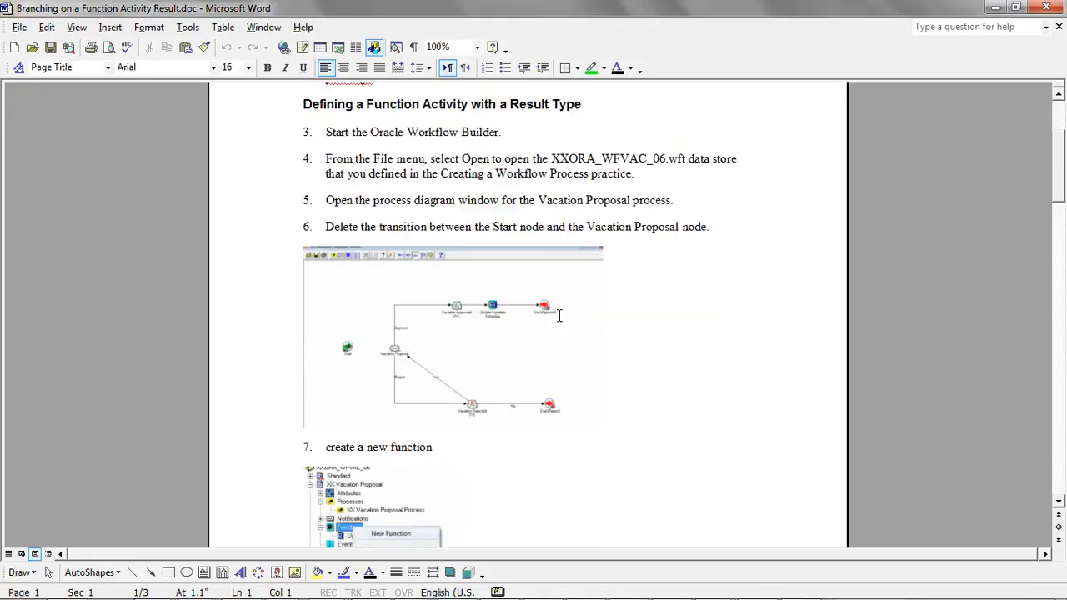
scroll(559, 315, down, 5)
key(alt+Tab)
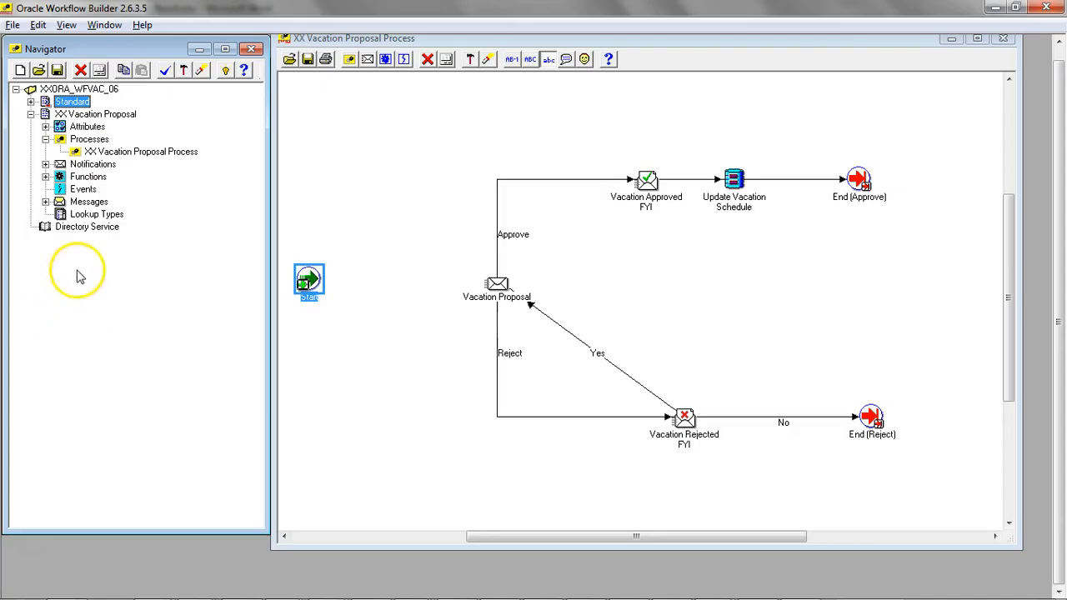
click(45, 176)
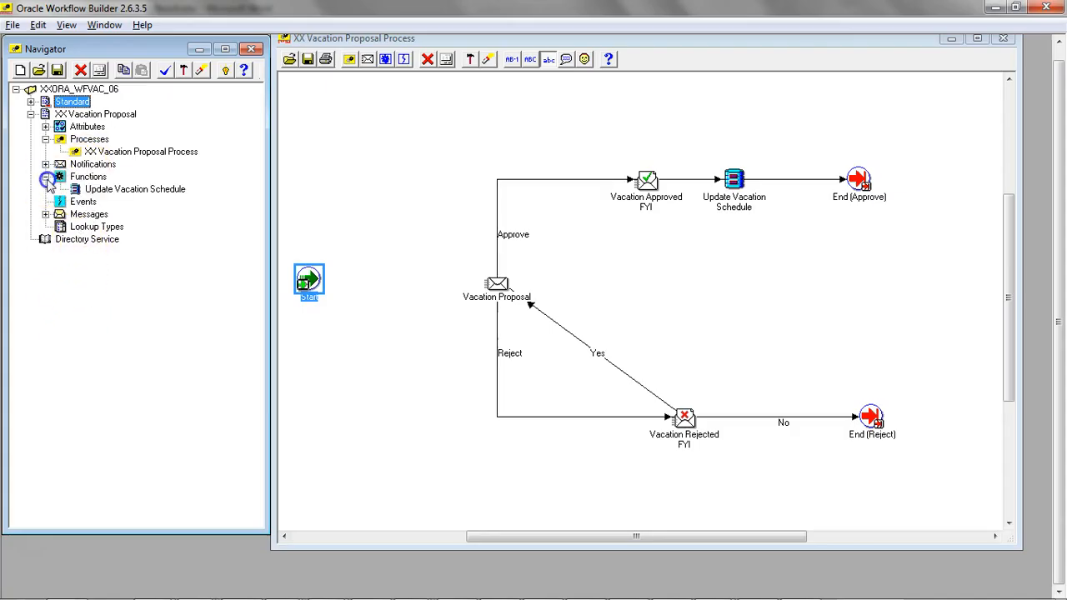
click(88, 177)
right_click(97, 179)
click(153, 190)
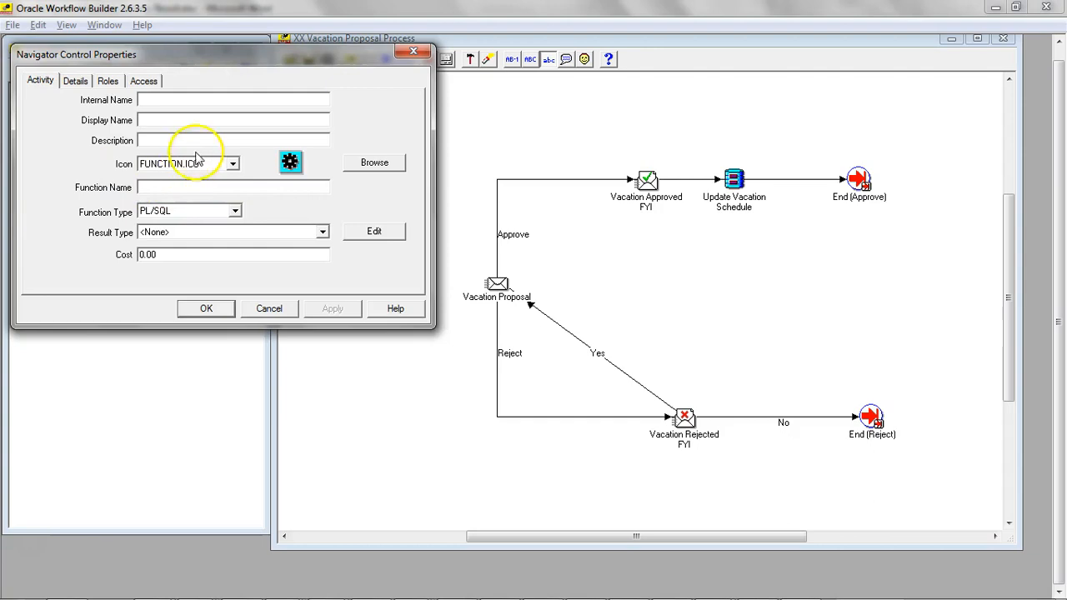
Copy the internal name CHECK_APPROVER from the Word document into the new function's properties
key(alt+Tab)
scroll(391, 361, down, 5)
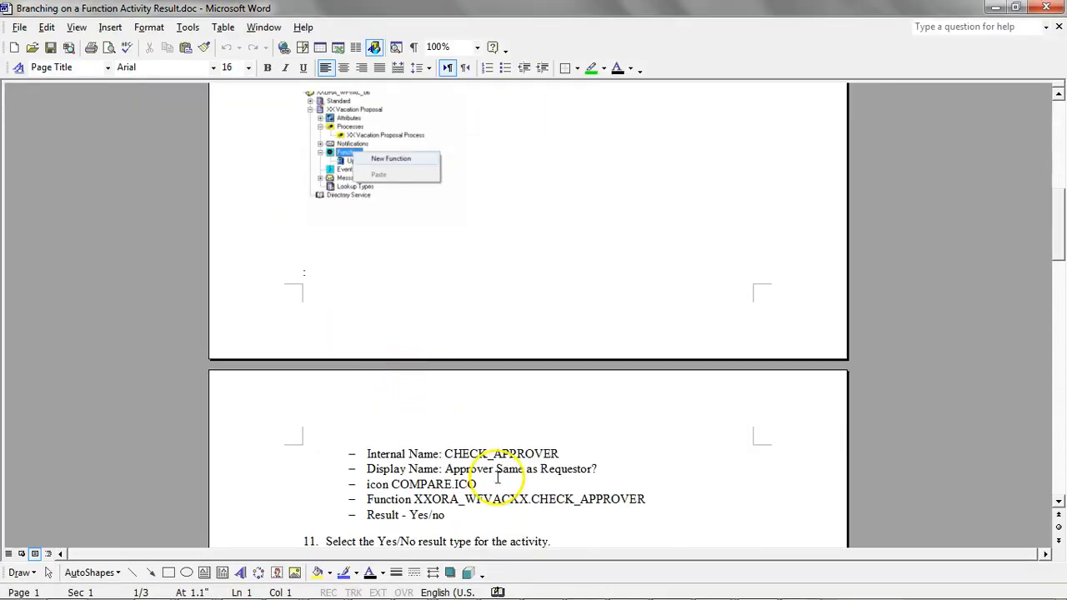
drag(560, 454, 473, 458)
key(alt+Tab)
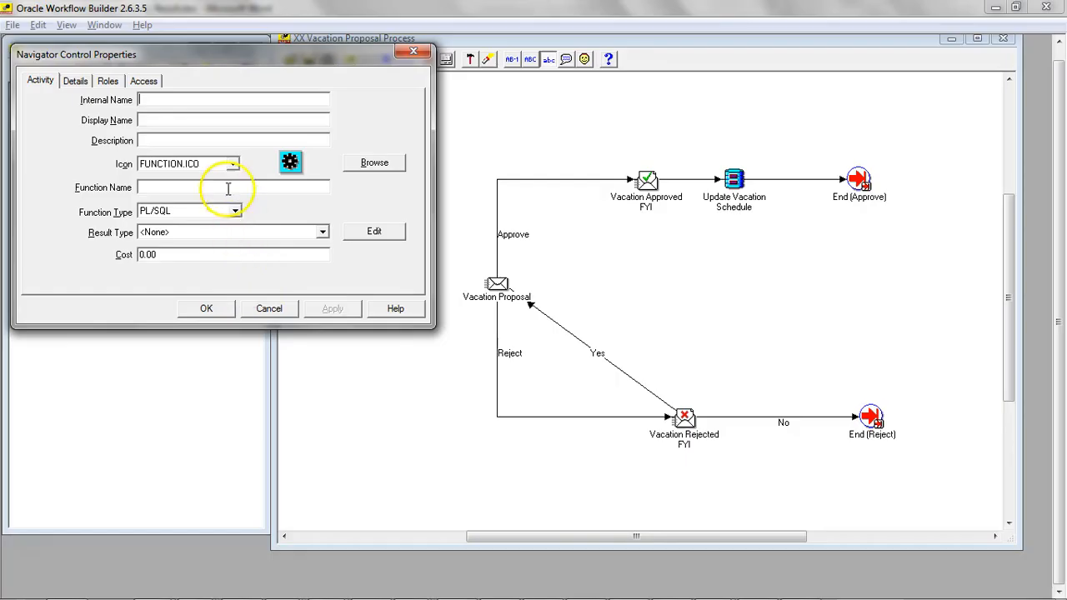
Copy "Approver Same as Requestor?" from the Word document and set it as the function's display name and description
key(alt+Tab)
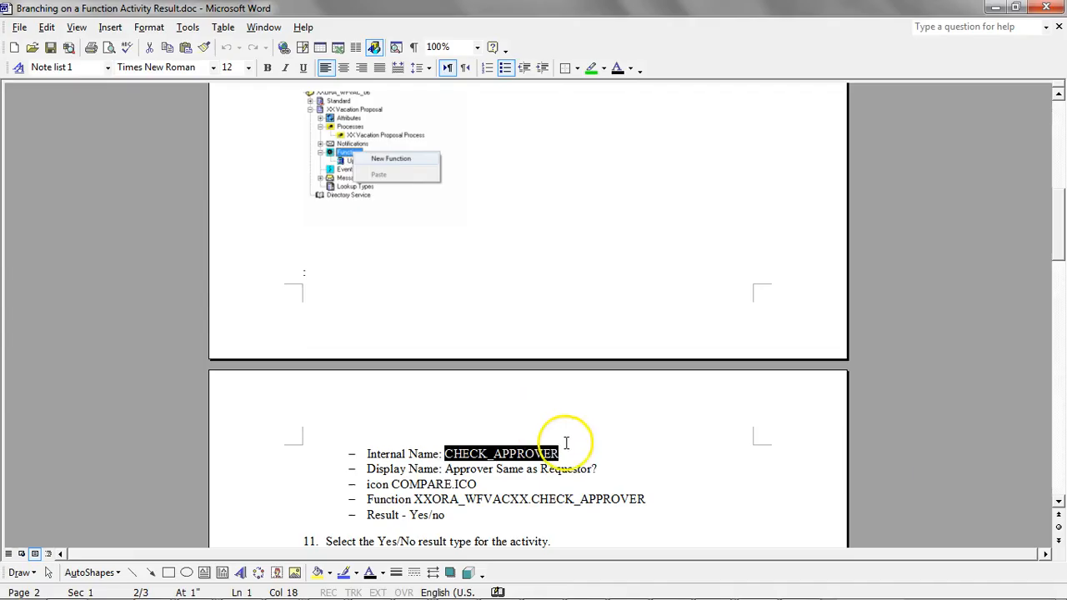
drag(604, 471, 460, 471)
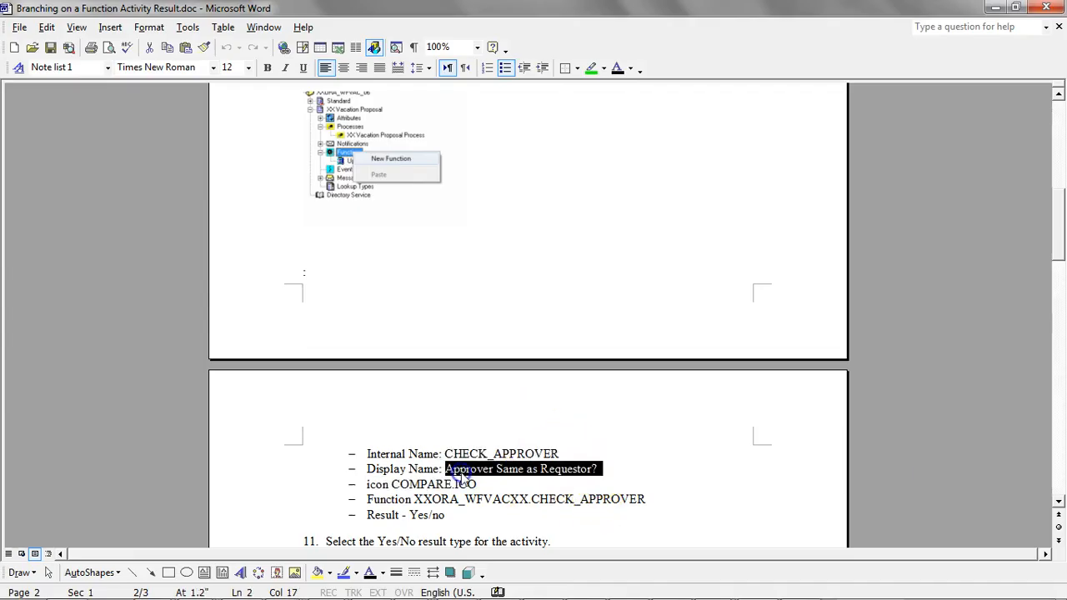
key(ctrl+c)
key(alt+Tab)
key(ctrl+v)
key(Tab)
key(ctrl+v)
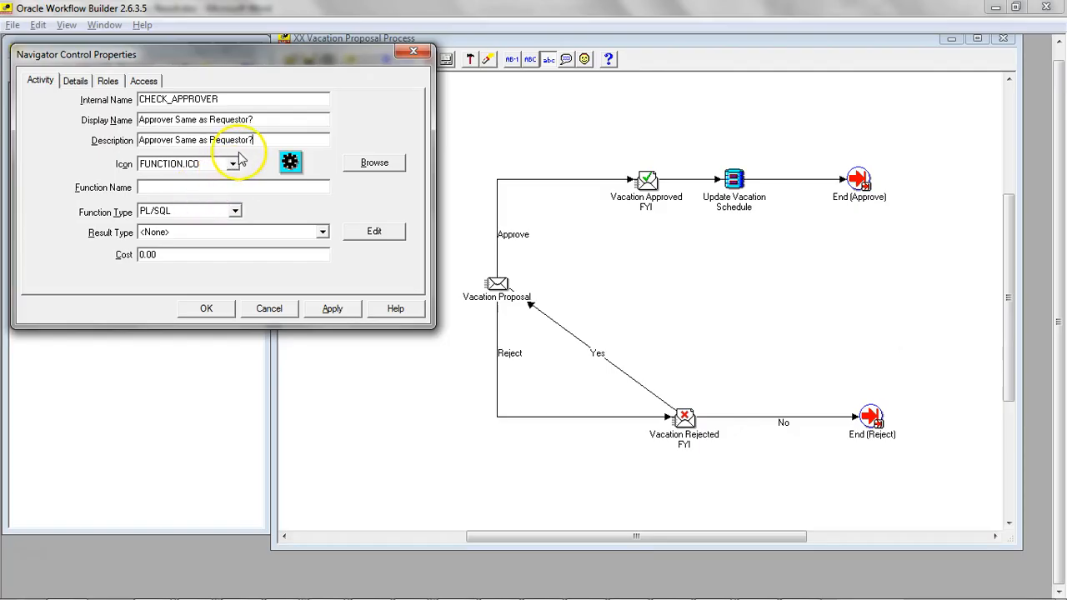
Set the function's icon to COMPARE.ICO
key(Tab)
key(c)
click(233, 164)
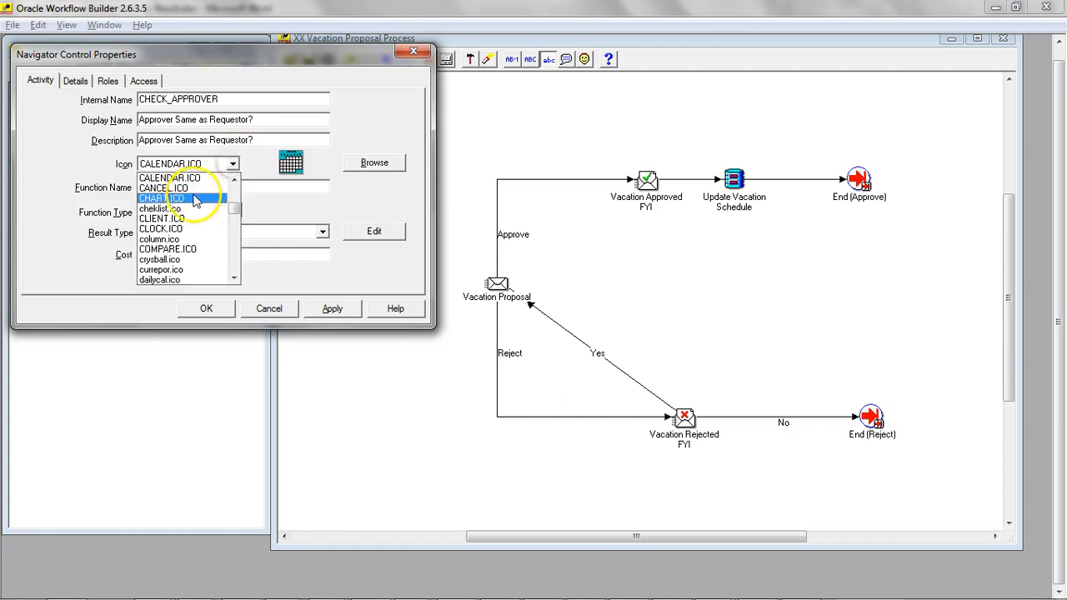
click(185, 249)
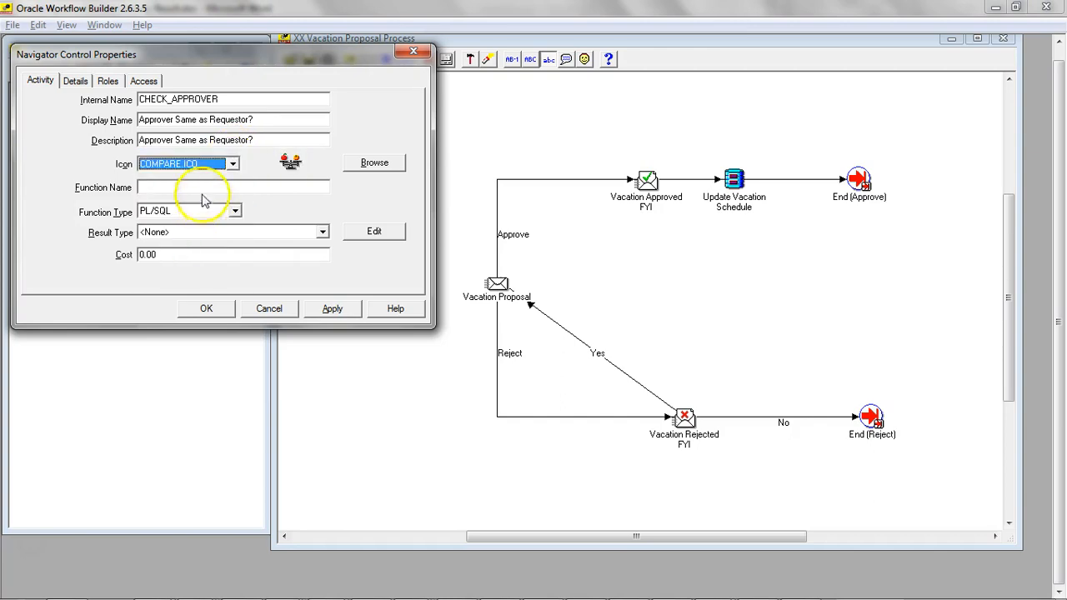
Copy XXORA_WFVACXX.CHECK_APPROVER from the Word document and set it as the PL/SQL function name
click(198, 183)
key(alt+Tab)
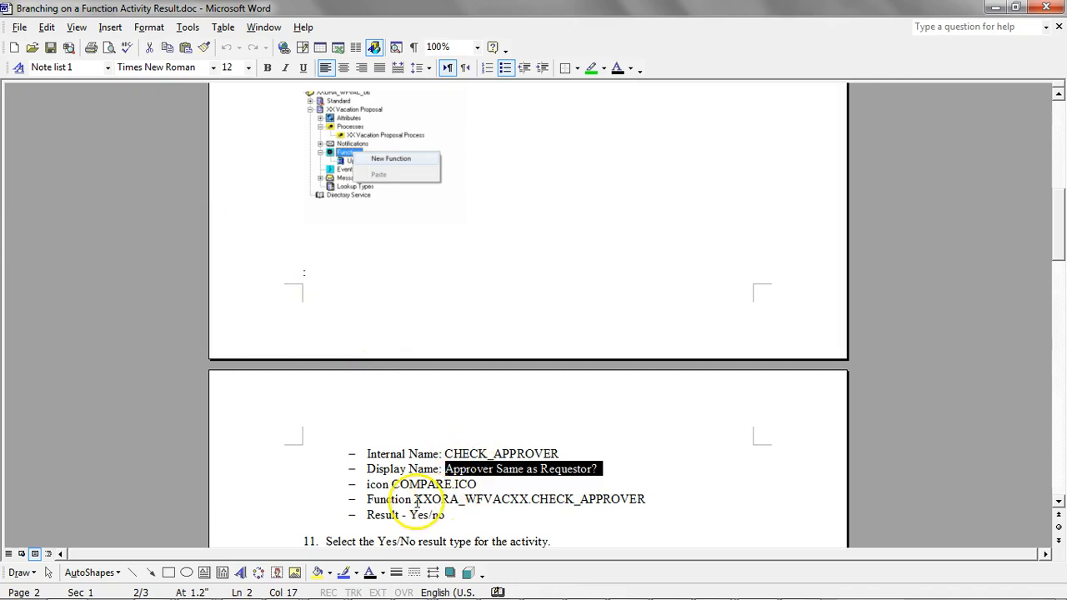
drag(414, 499, 634, 499)
drag(459, 498, 649, 499)
click(650, 499)
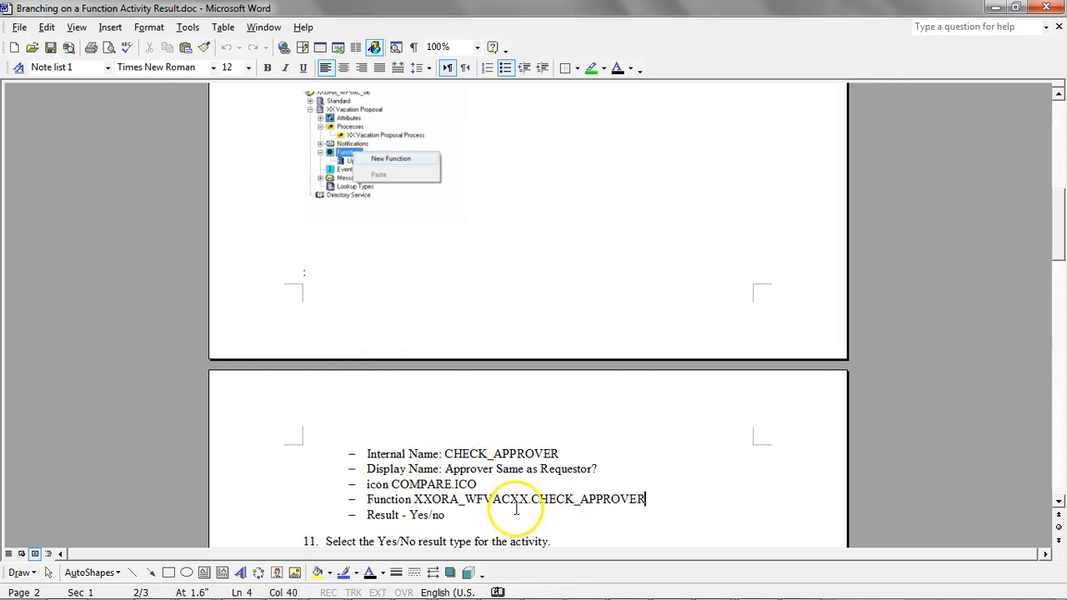
shift+click(414, 499)
key(ctrl+c)
key(alt+Tab)
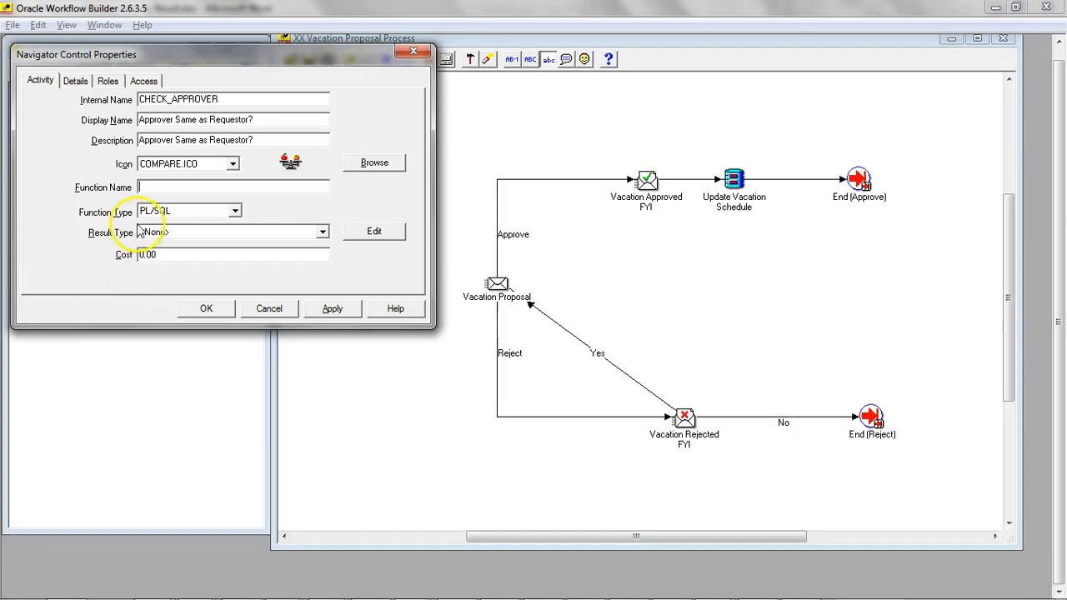
key(ctrl+v)
Set the function's result type to Yes/No and apply the properties
key(Tab)
key(Tab)
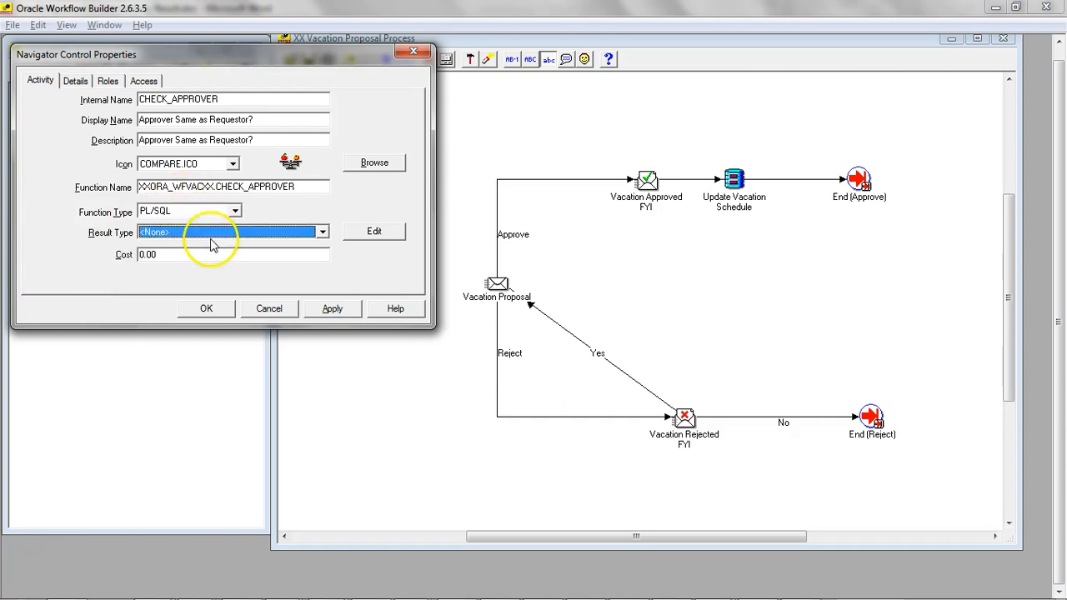
key(y)
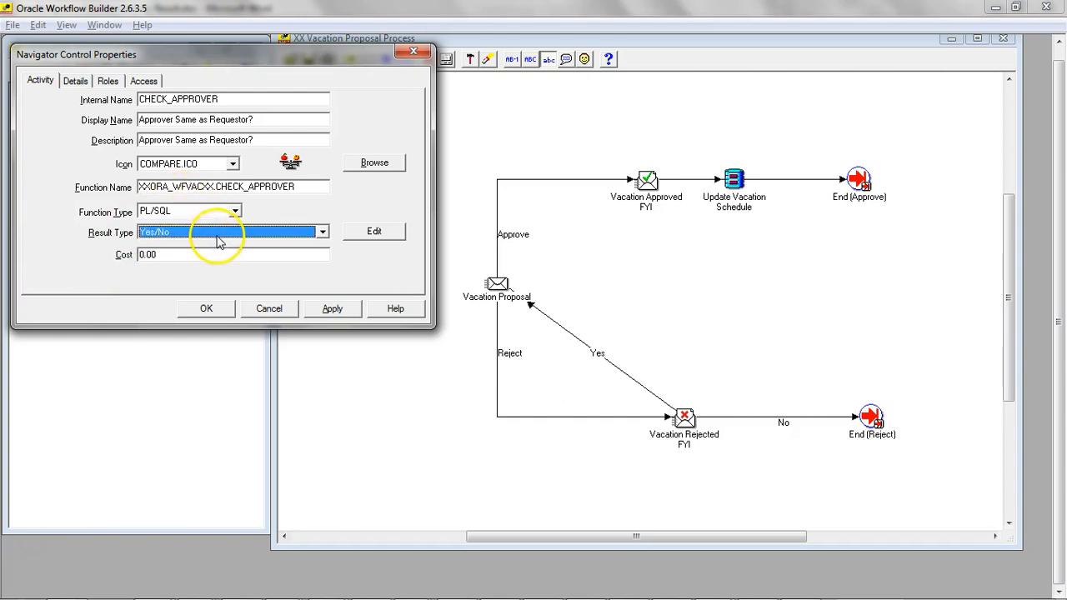
click(332, 308)
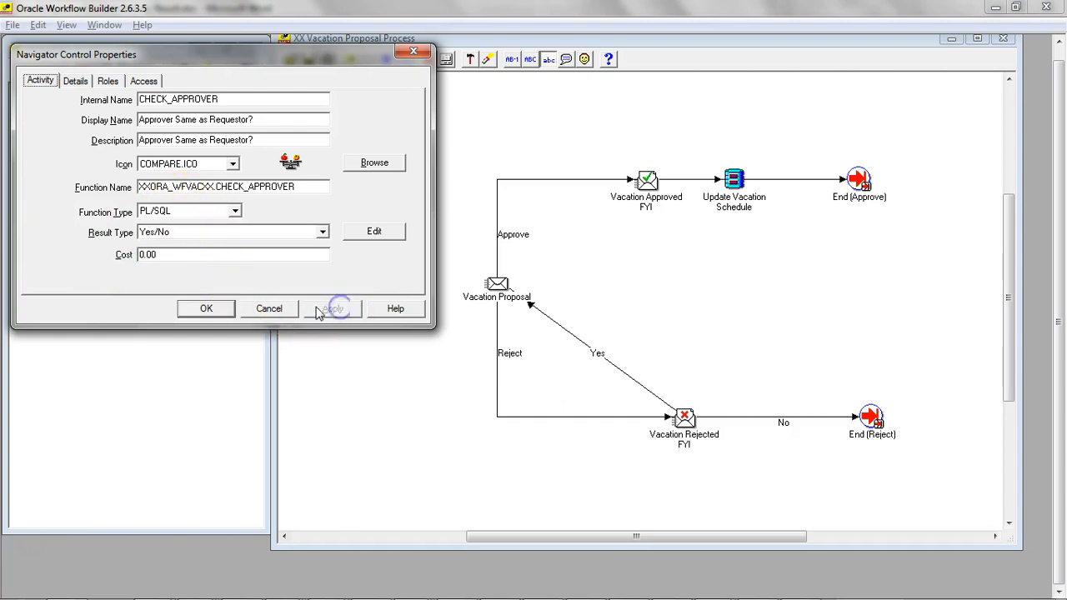
Switch to Notepad++ and examine the parameters of the CHECK_APPROVER procedure in 3_xxora_wfvacxx_body.sql
double_click(295, 186)
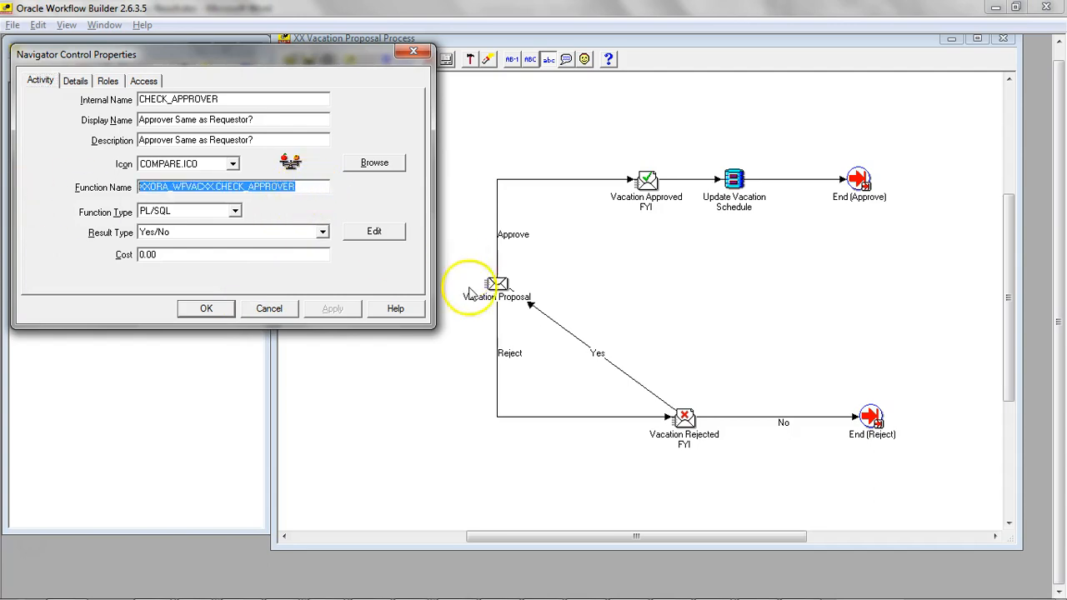
click(550, 586)
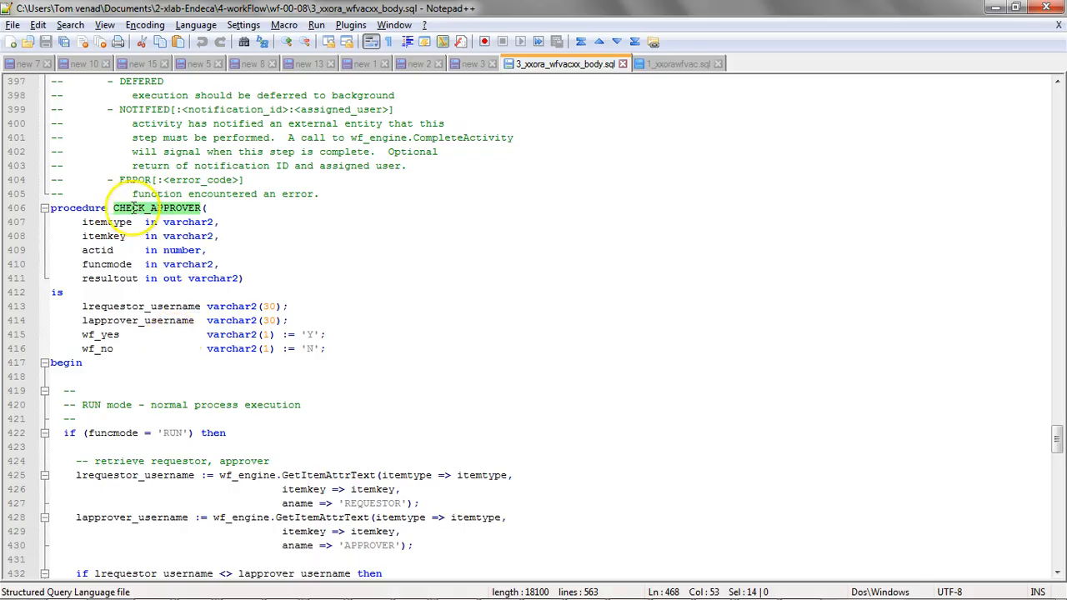
drag(81, 223, 267, 280)
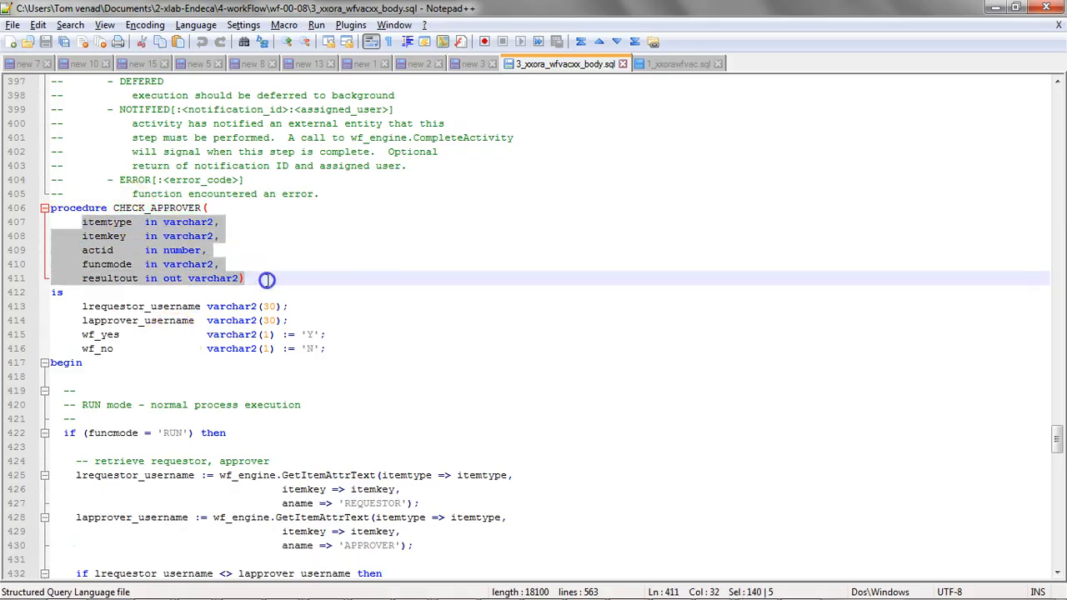
scroll(284, 293, down, 4)
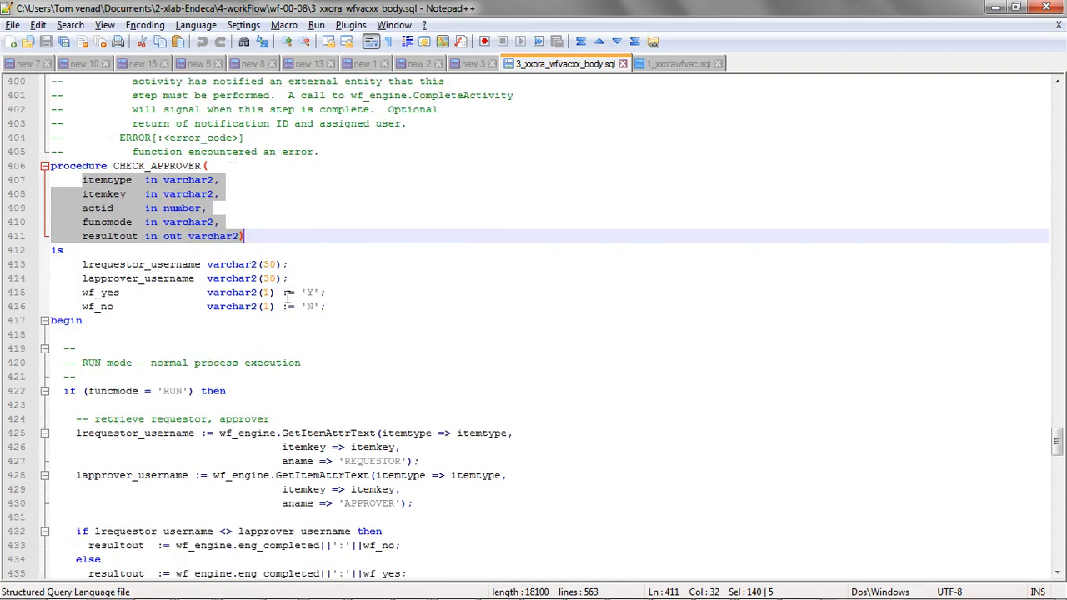
Review the RUN mode logic of CHECK_APPROVER, examining how it retrieves and compares requestor and approver to return its result
click(115, 265)
double_click(115, 266)
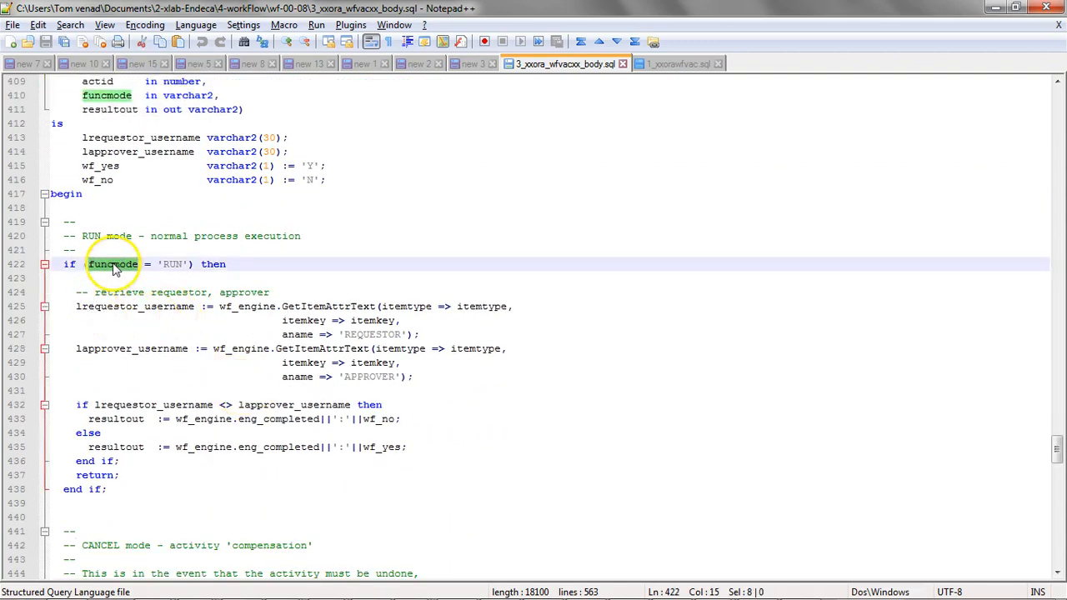
double_click(134, 308)
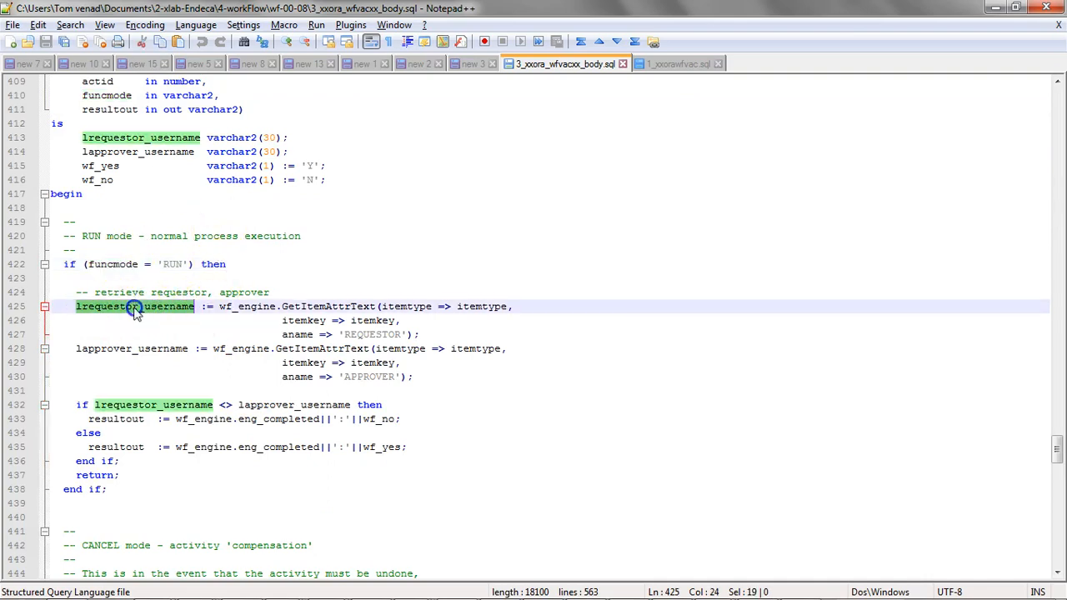
double_click(383, 334)
double_click(379, 376)
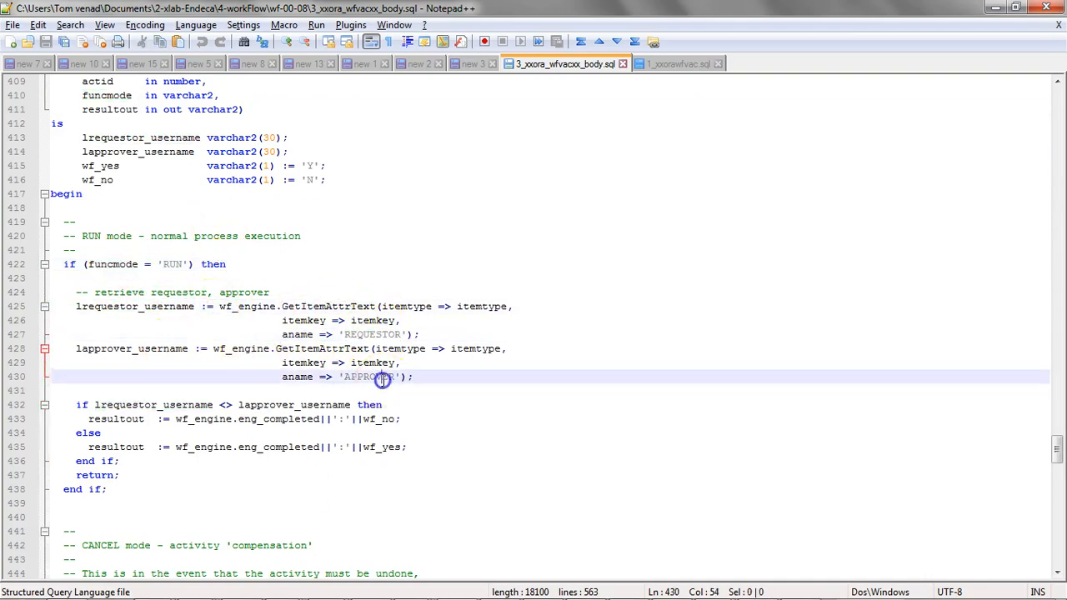
double_click(144, 349)
double_click(151, 405)
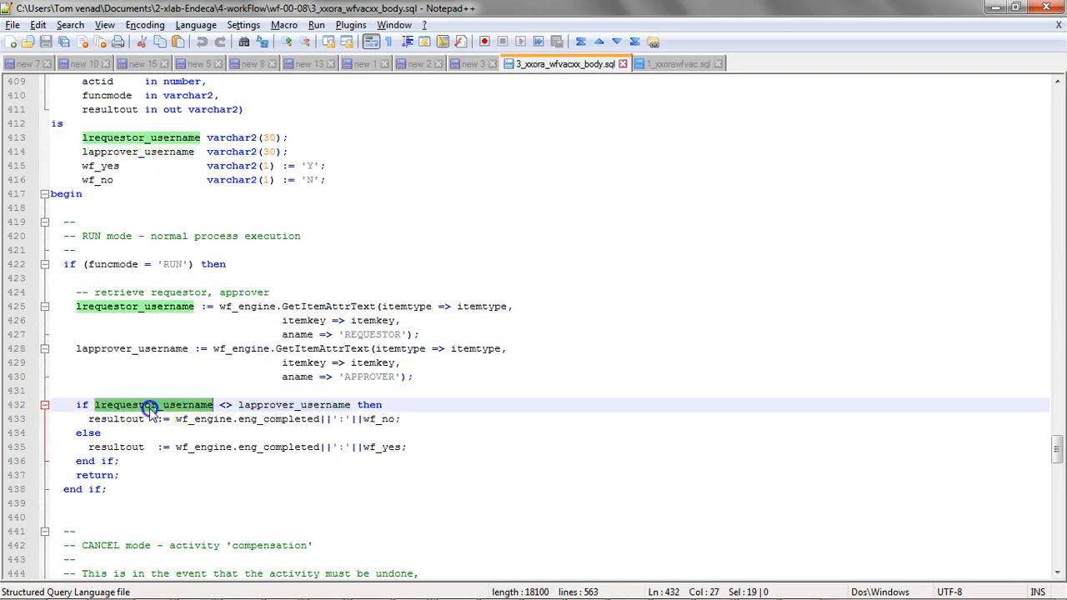
double_click(273, 404)
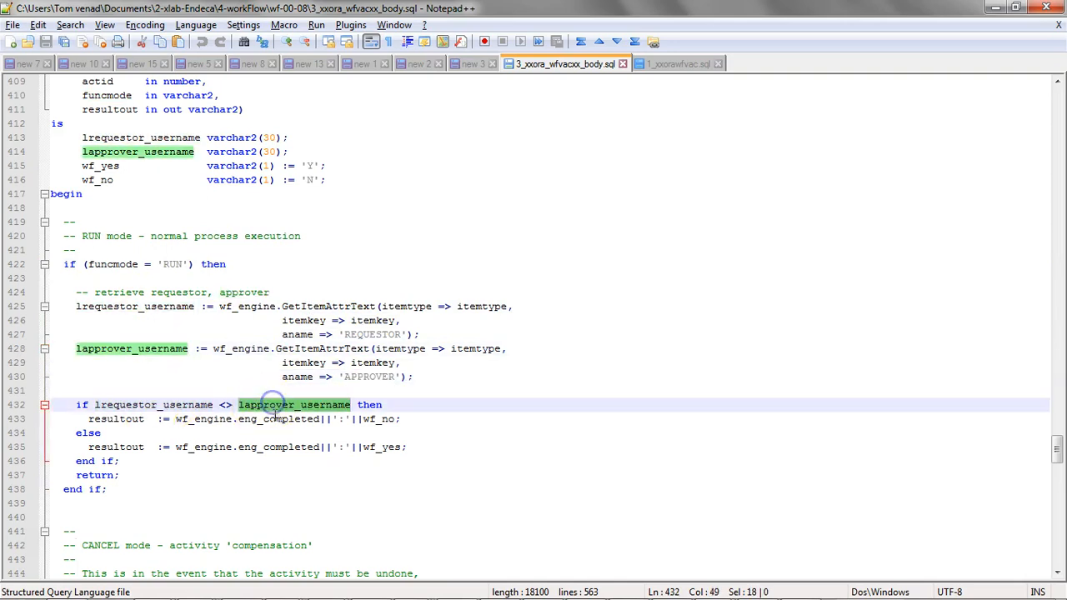
double_click(381, 419)
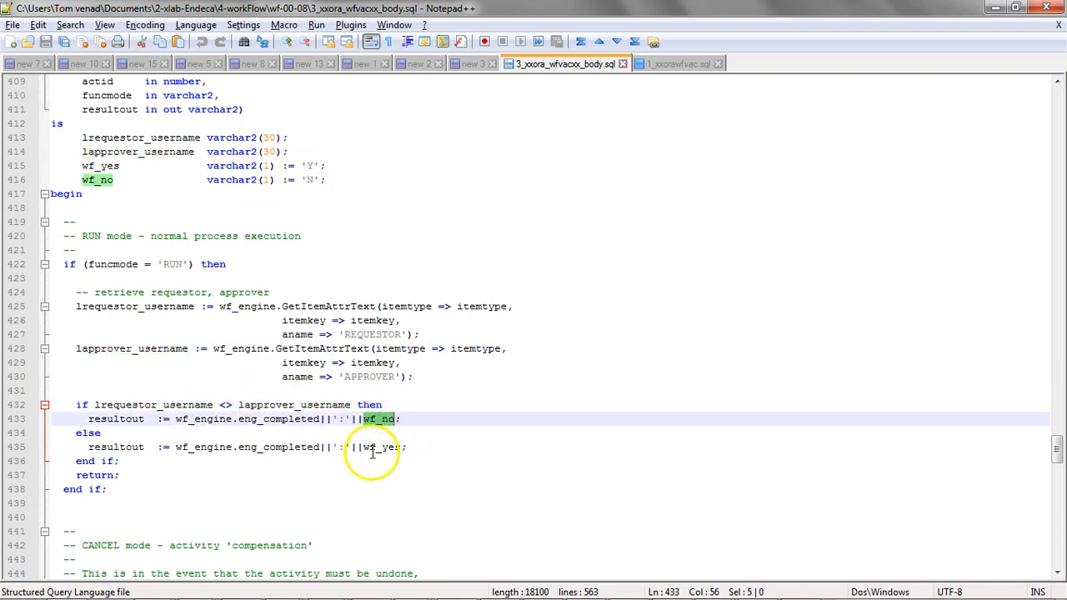
double_click(381, 446)
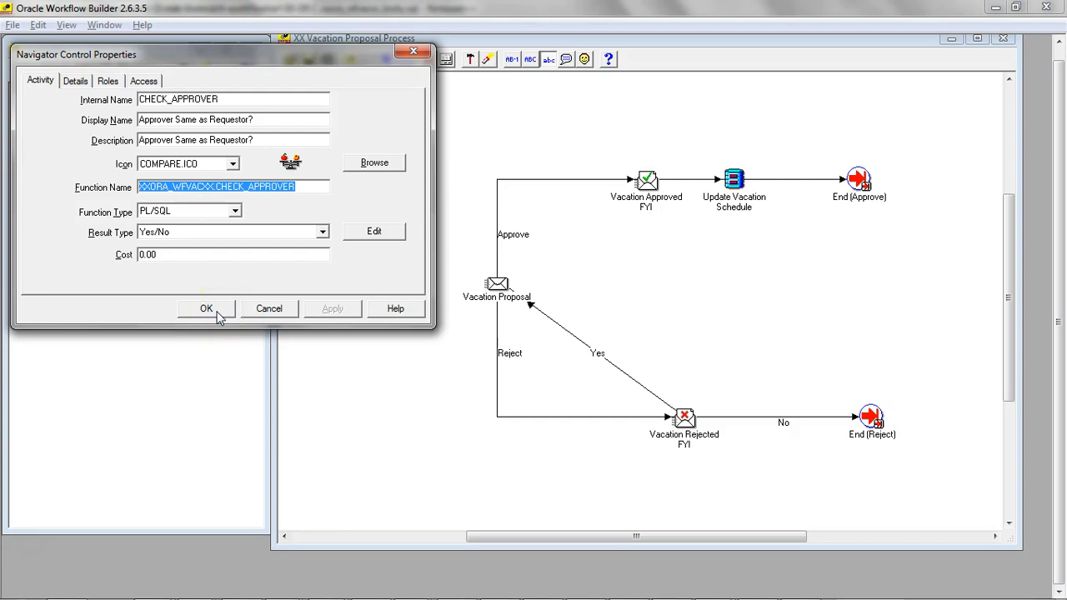
Accept the function properties in Workflow Builder and place Approver Same as Requestor? between the Start and Vacation Proposal nodes
drag(314, 184, 17, 139)
click(197, 309)
drag(138, 193, 399, 283)
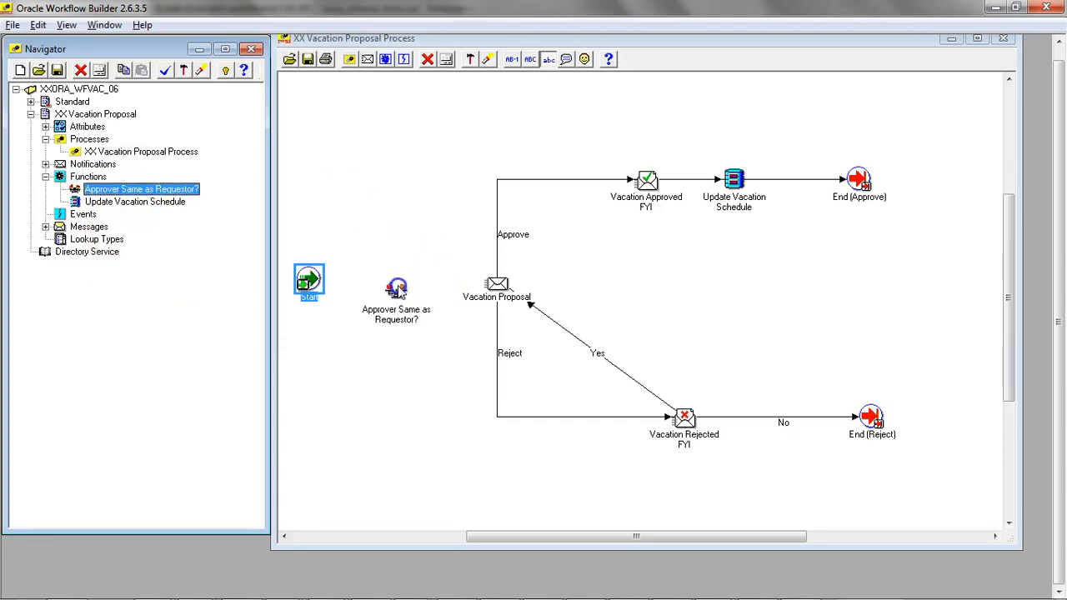
Add an End function from the Standard item type to the process diagram, above the End (Approve) node
click(30, 101)
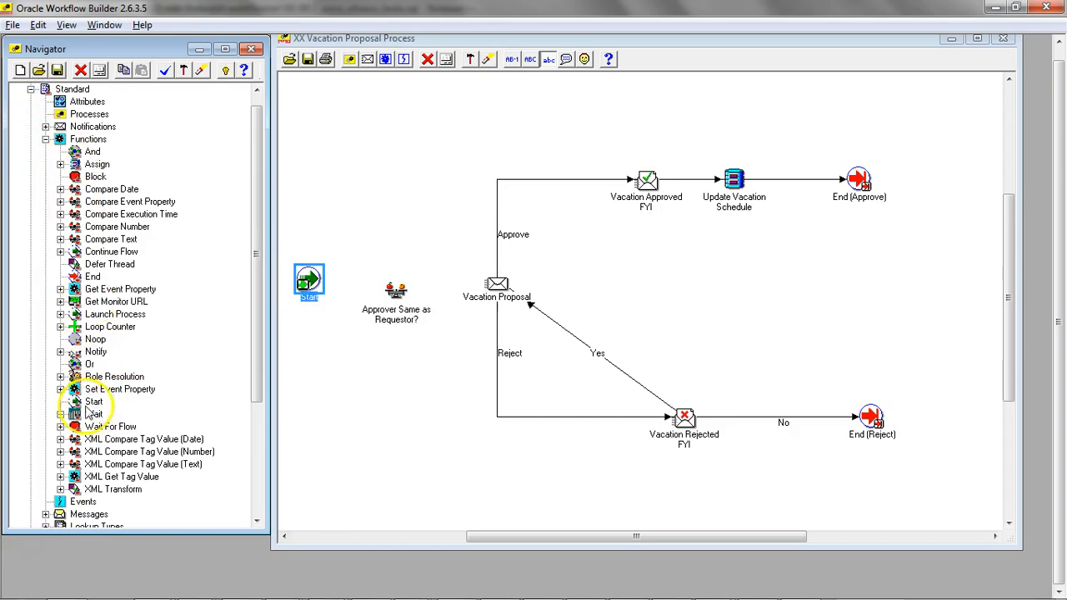
drag(88, 405, 102, 414)
click(113, 301)
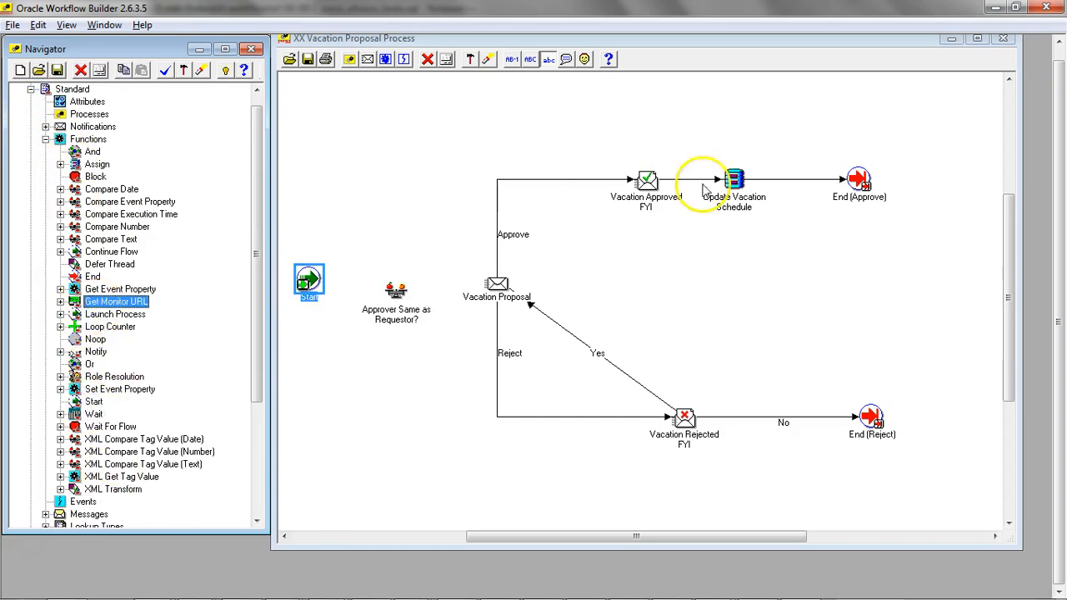
click(862, 182)
click(116, 214)
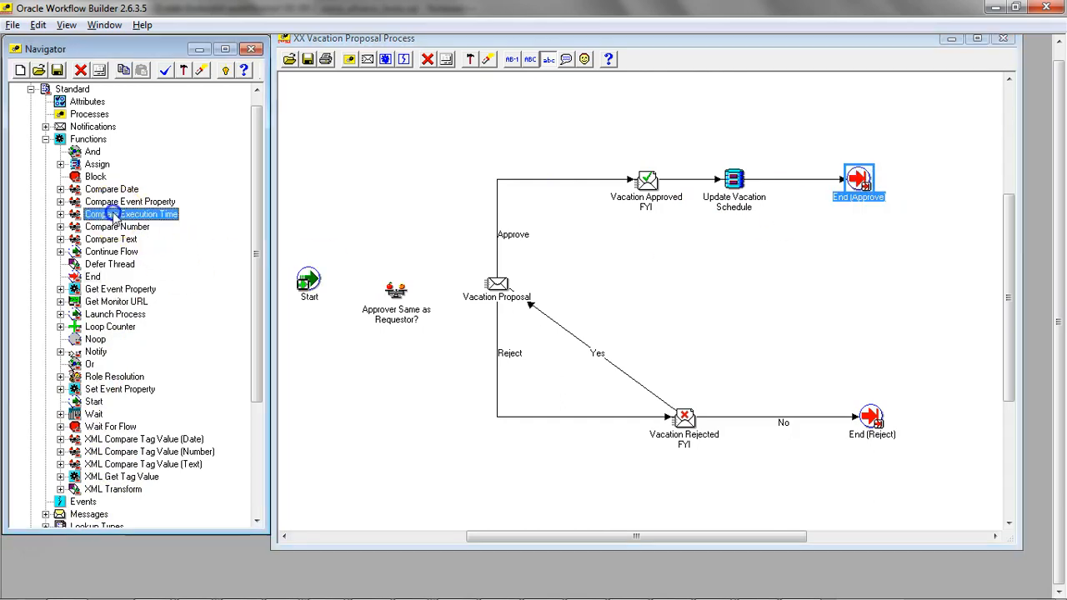
drag(100, 265, 946, 116)
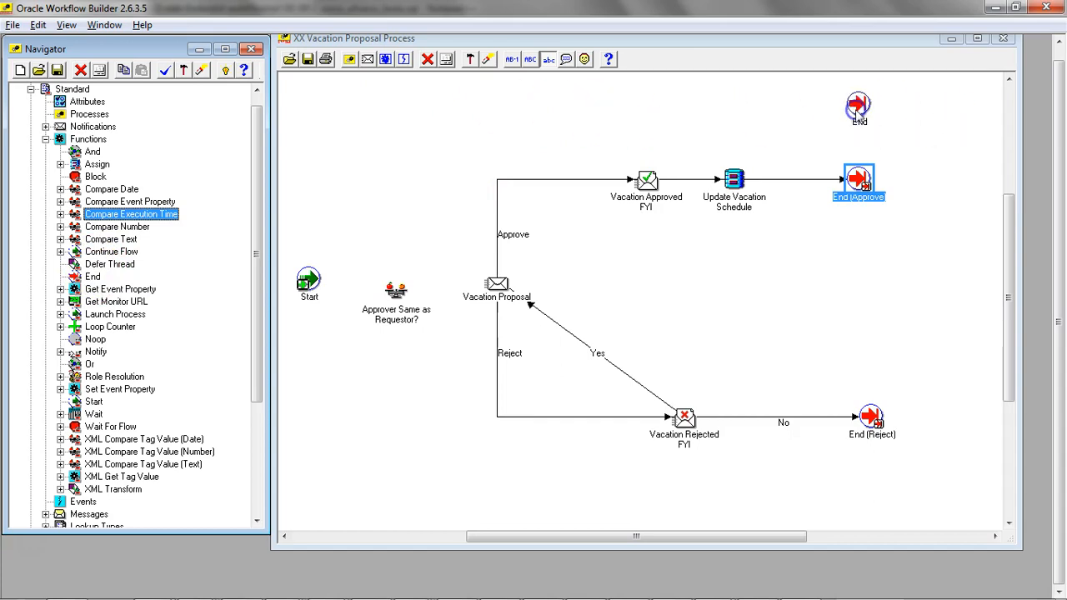
Mark the new End node above End (Approve) as an End node in its node properties
double_click(859, 104)
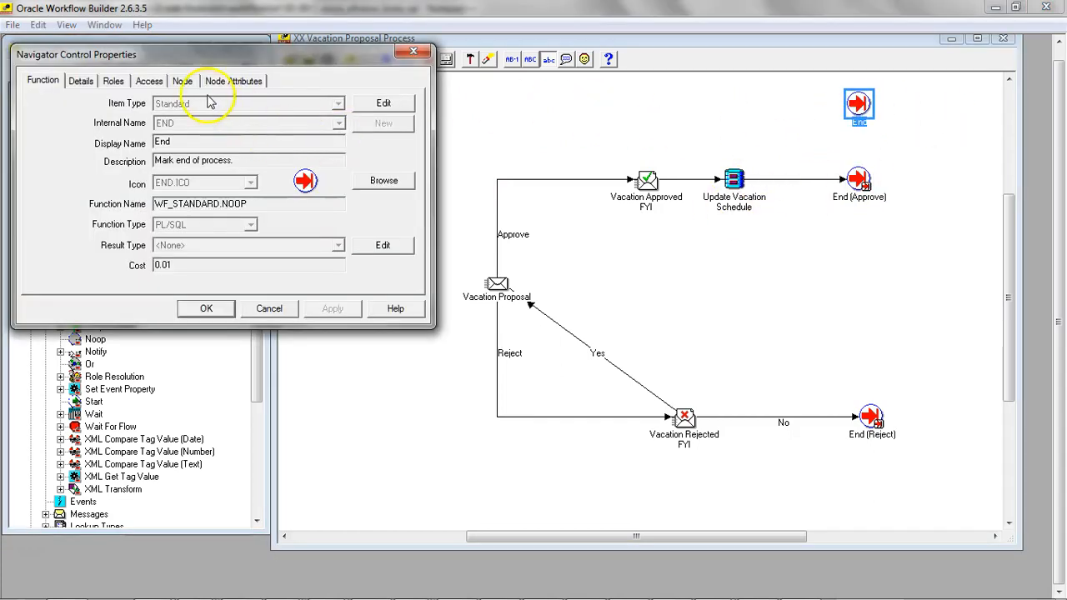
click(181, 81)
click(194, 119)
click(159, 148)
Try assigning the Reject result to the new End node
click(344, 119)
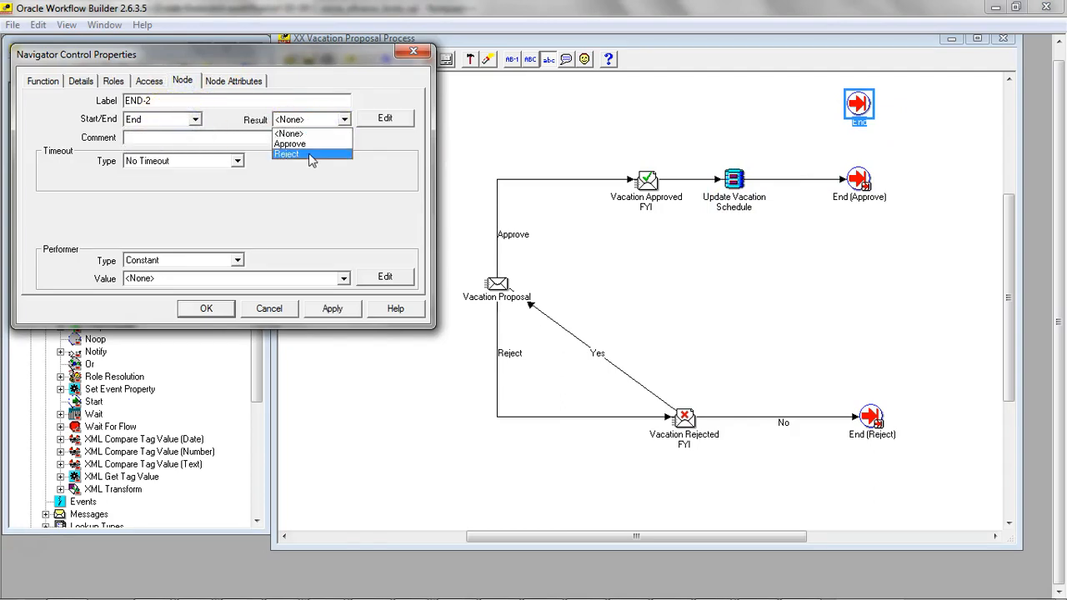
click(308, 155)
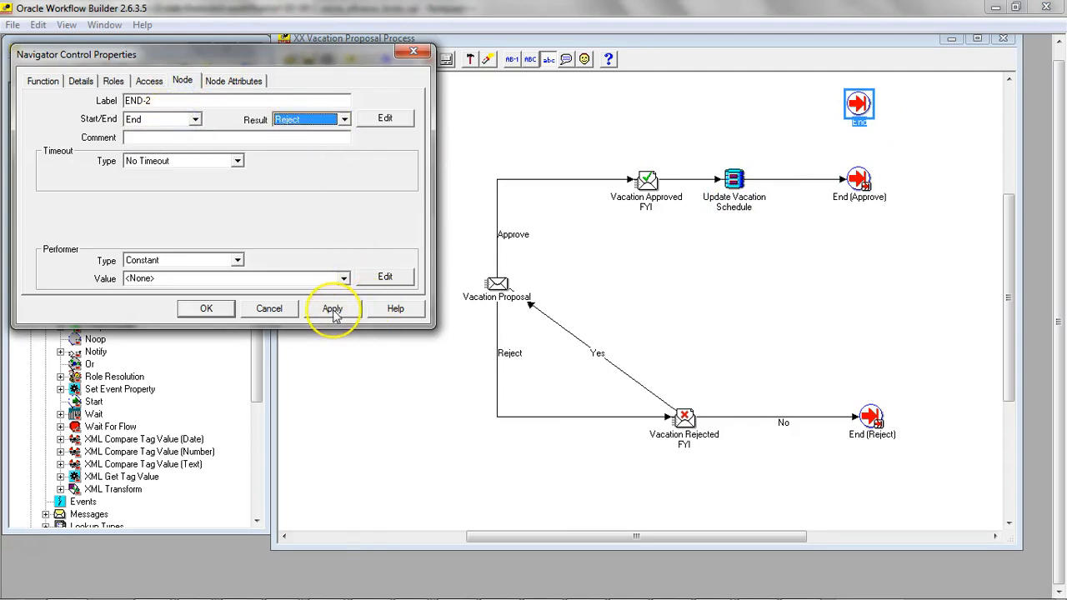
click(333, 309)
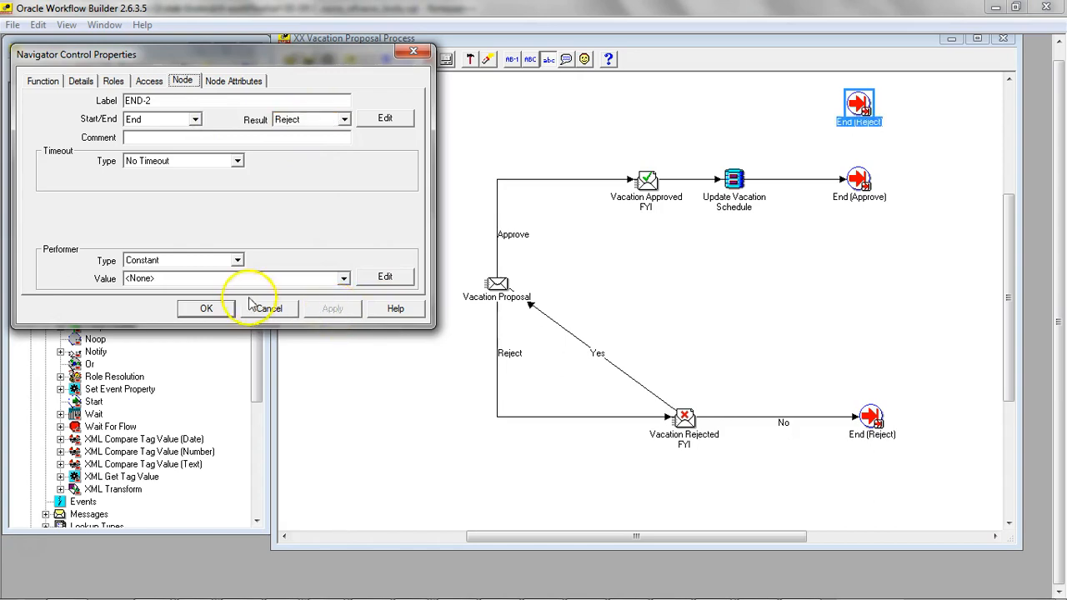
Set the new End node's result to <None> and accept its properties
click(331, 119)
click(306, 134)
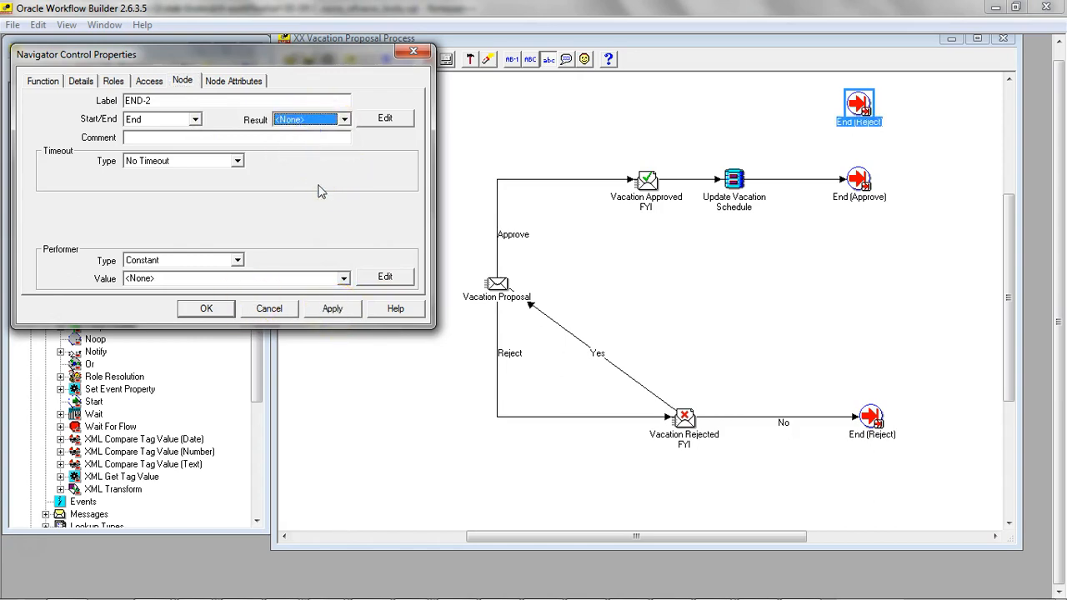
click(325, 309)
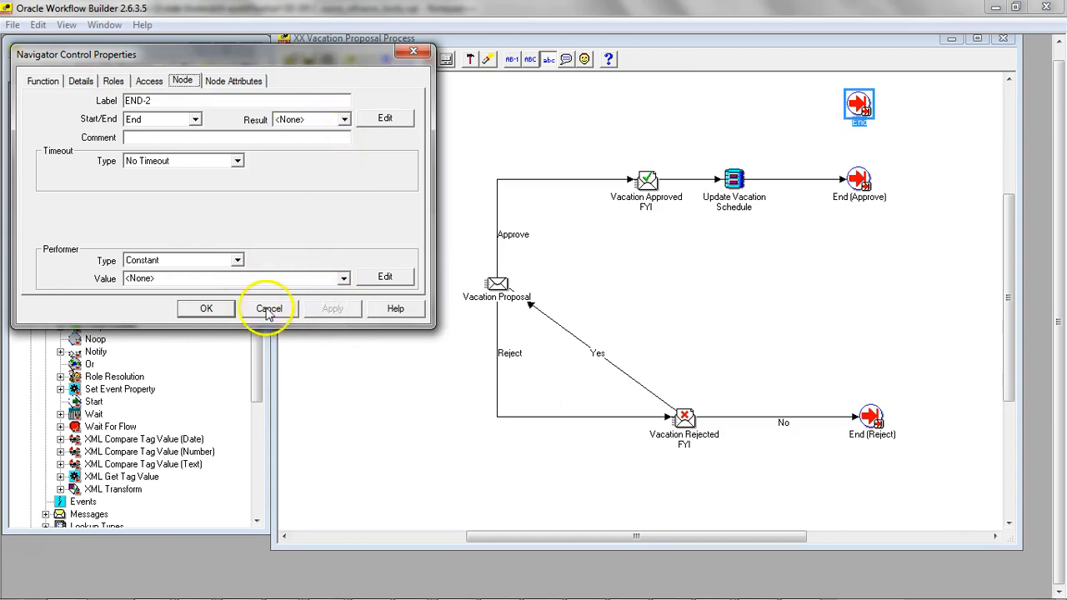
click(206, 309)
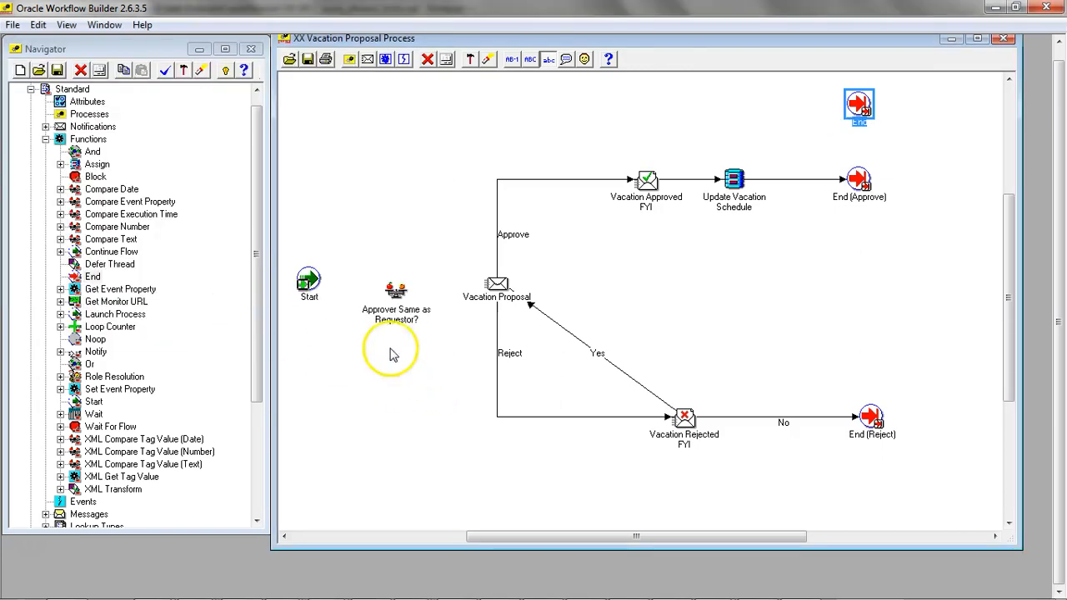
Connect Start to Approver Same as Requestor? and route its No result to the Vacation Proposal node
click(396, 290)
mouse_move(396, 290)
mouse_down()
mouse_move(396, 265)
mouse_move(393, 290)
mouse_up()
click(308, 279)
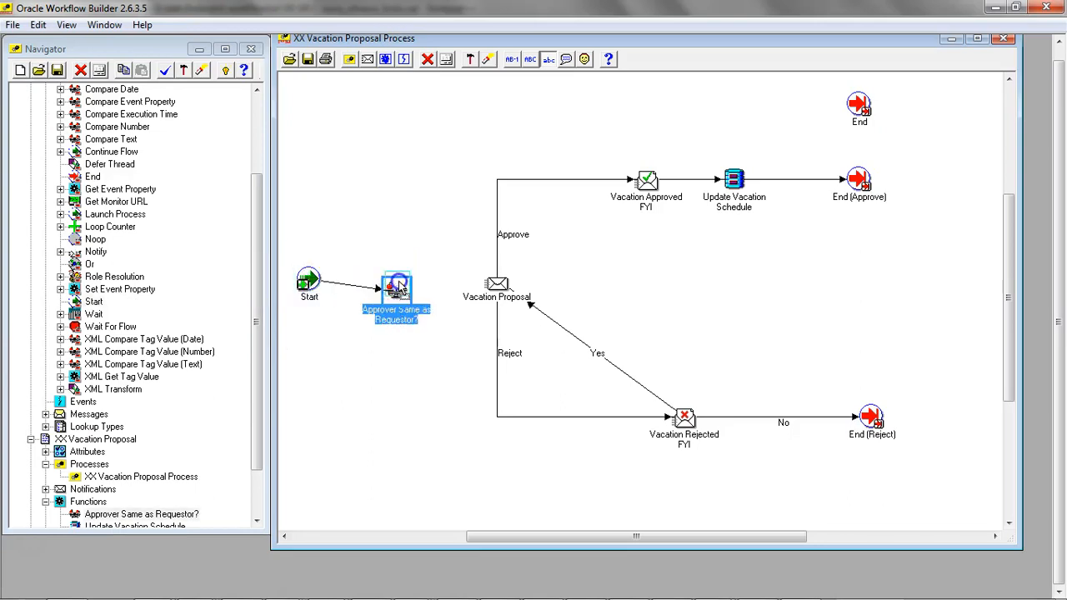
drag(482, 286, 483, 288)
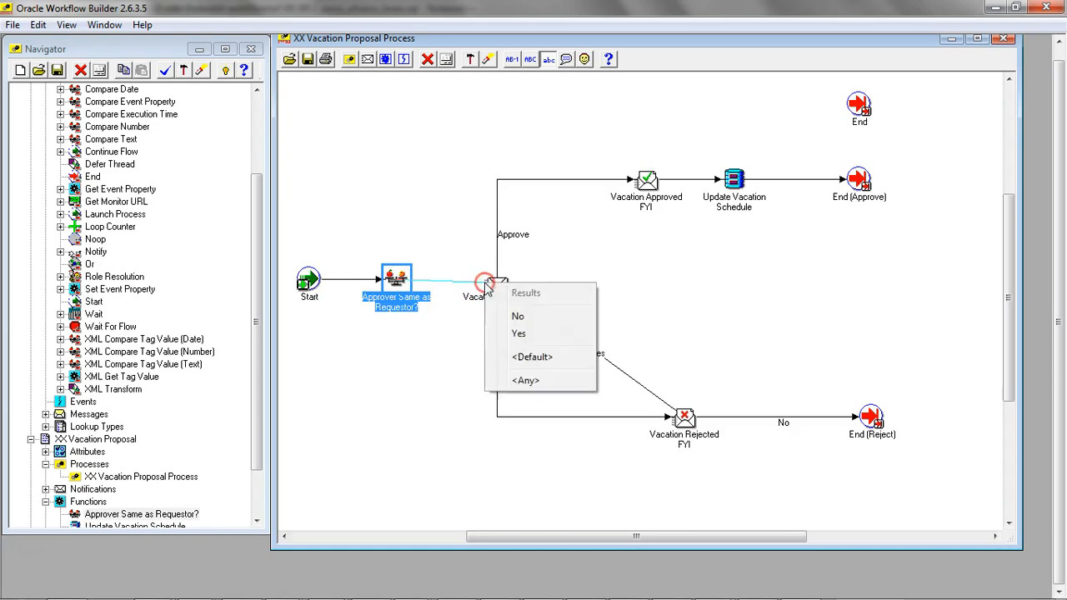
click(517, 317)
Route the Yes result of Approver Same as Requestor? to the new End node, bending the transition into a right angle
mouse_move(399, 257)
drag(398, 257, 858, 115)
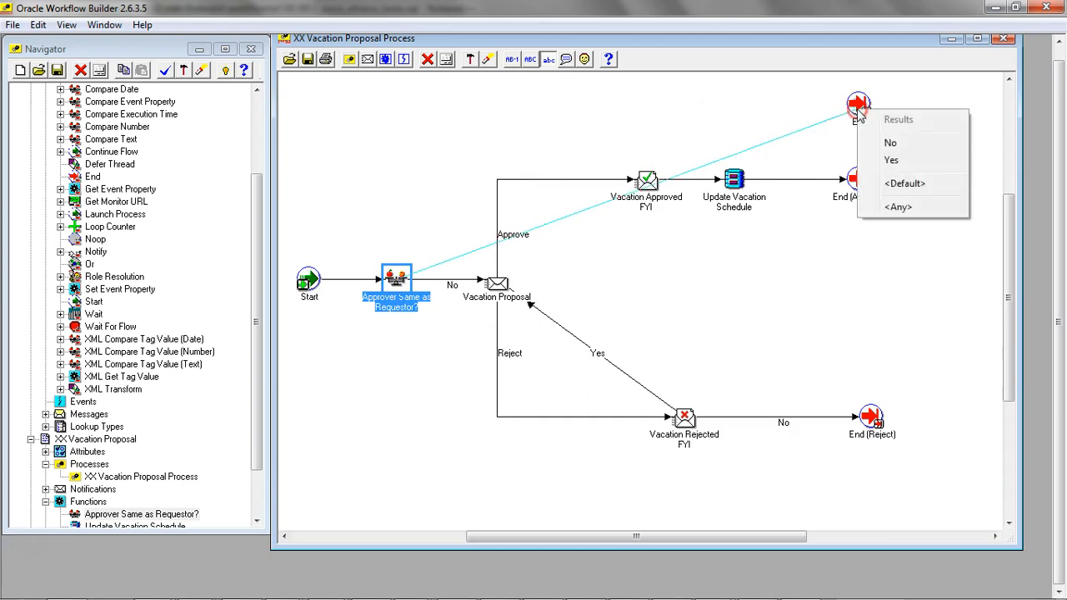
click(909, 165)
drag(396, 277, 411, 109)
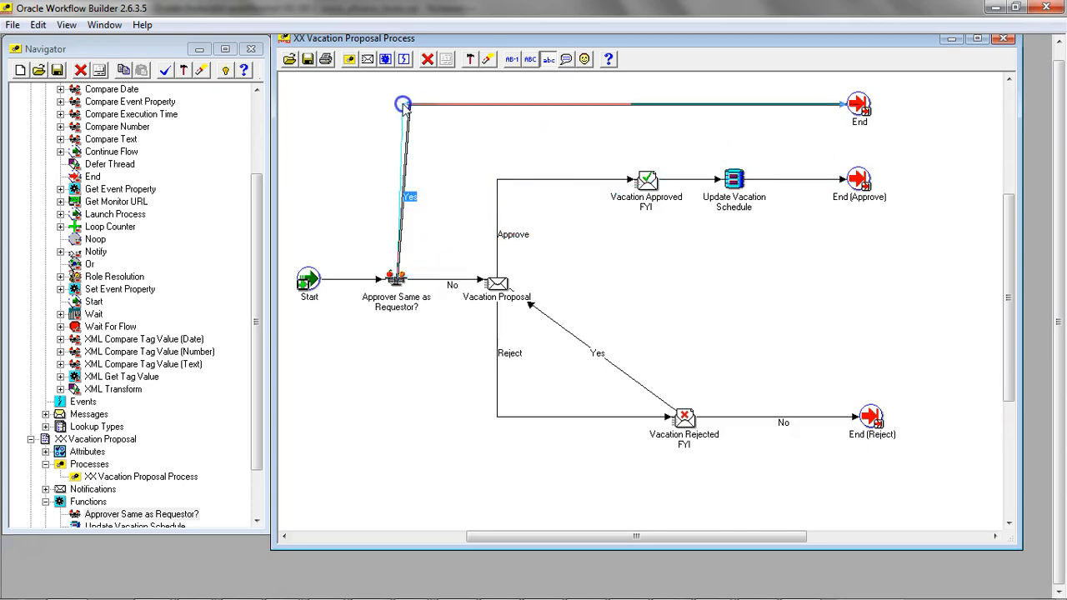
click(410, 359)
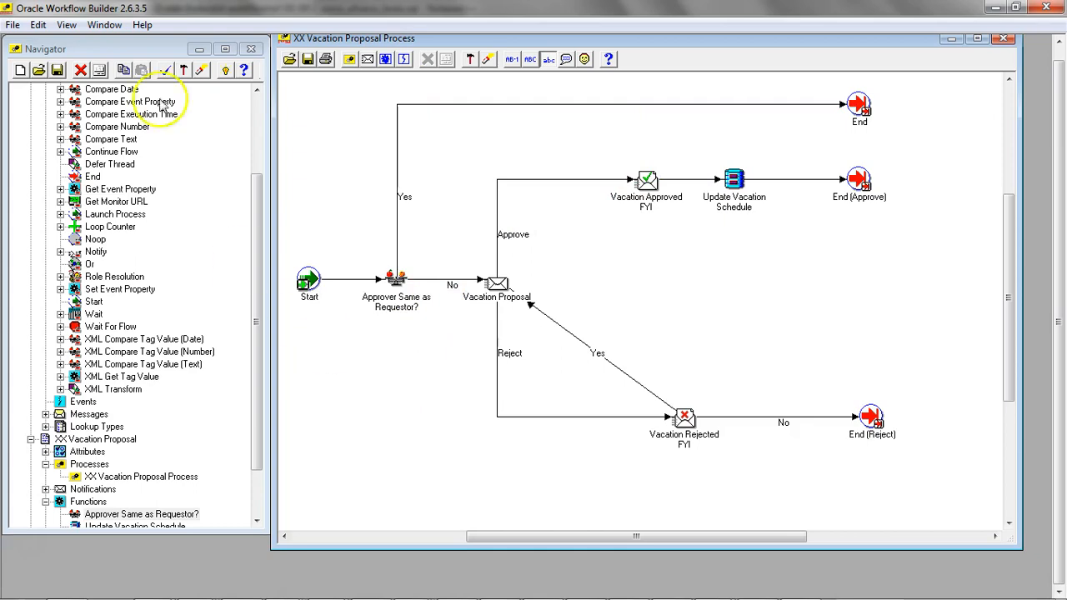
click(13, 26)
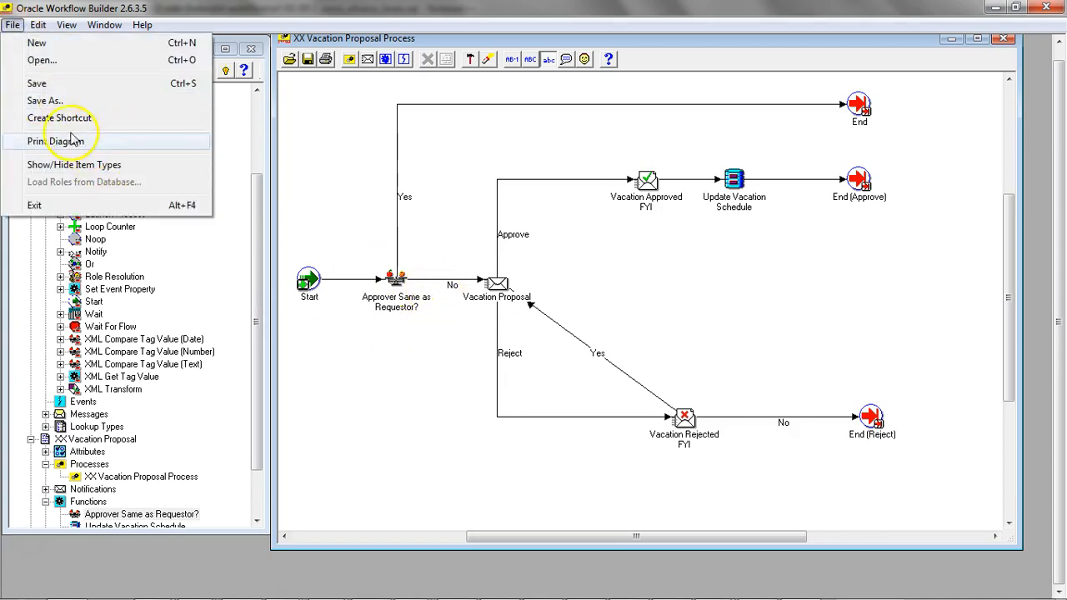
click(57, 101)
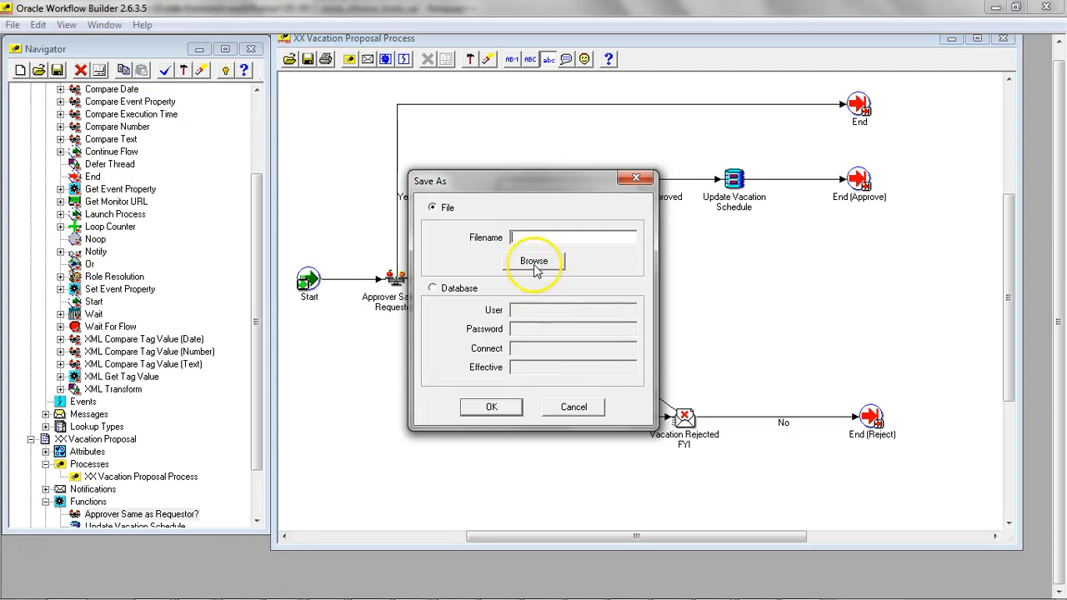
key(Escape)
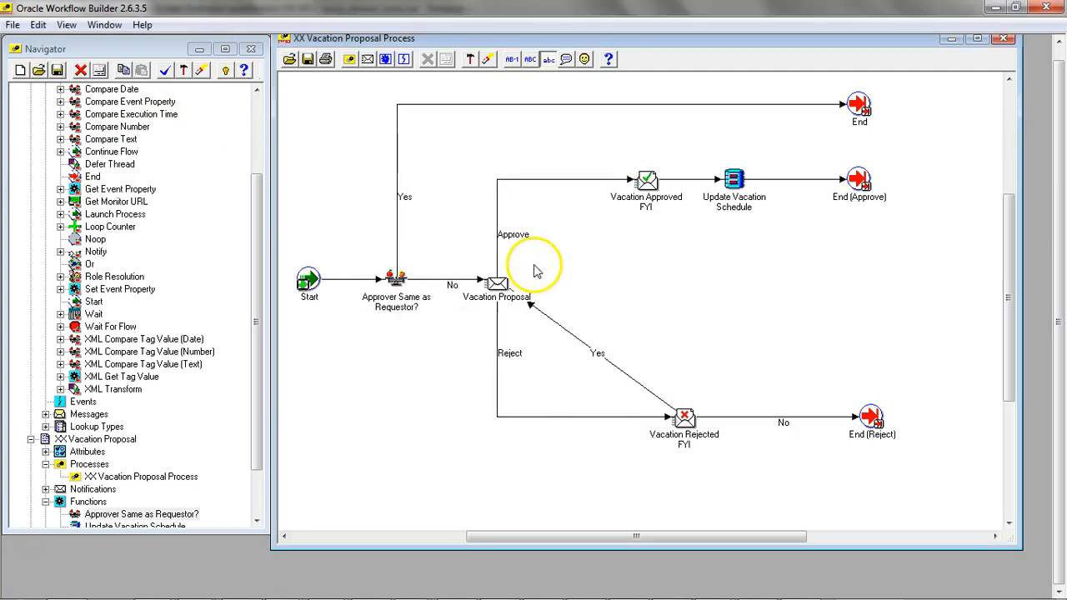
click(13, 25)
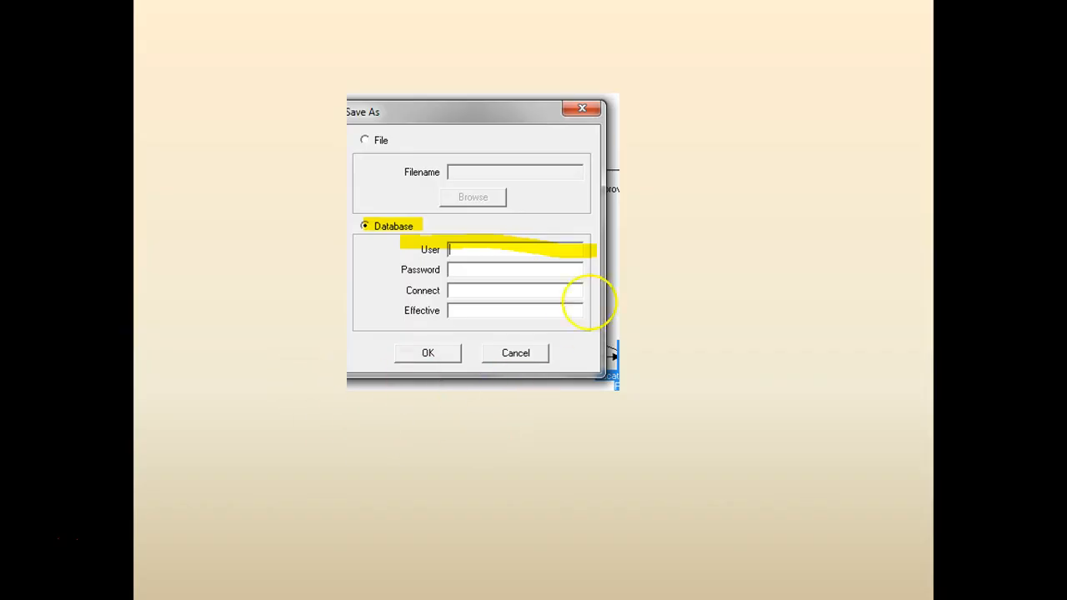
click(495, 439)
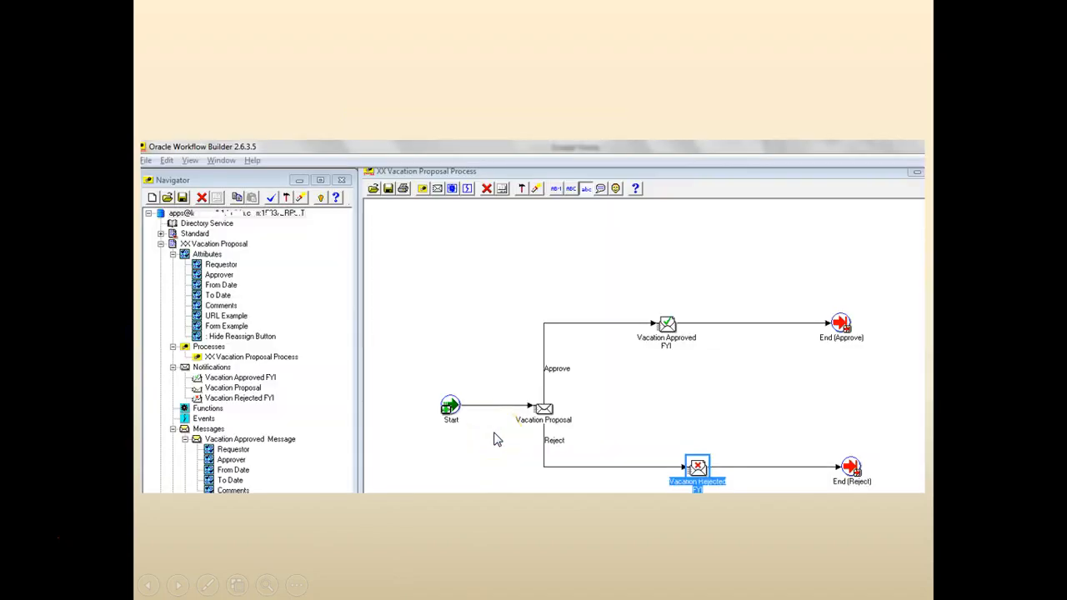
click(495, 439)
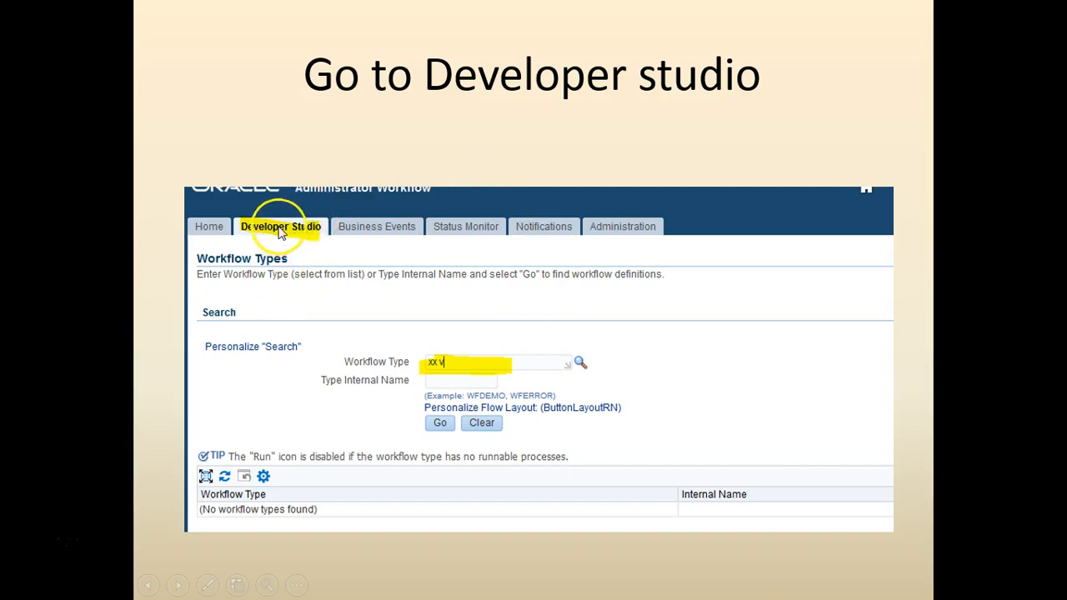
click(448, 433)
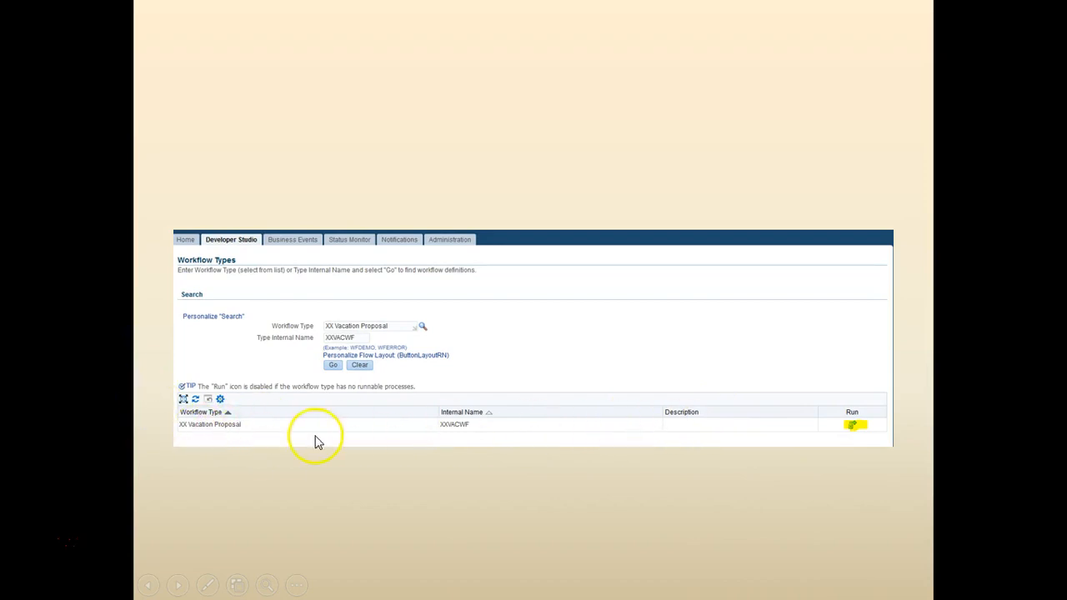
click(852, 428)
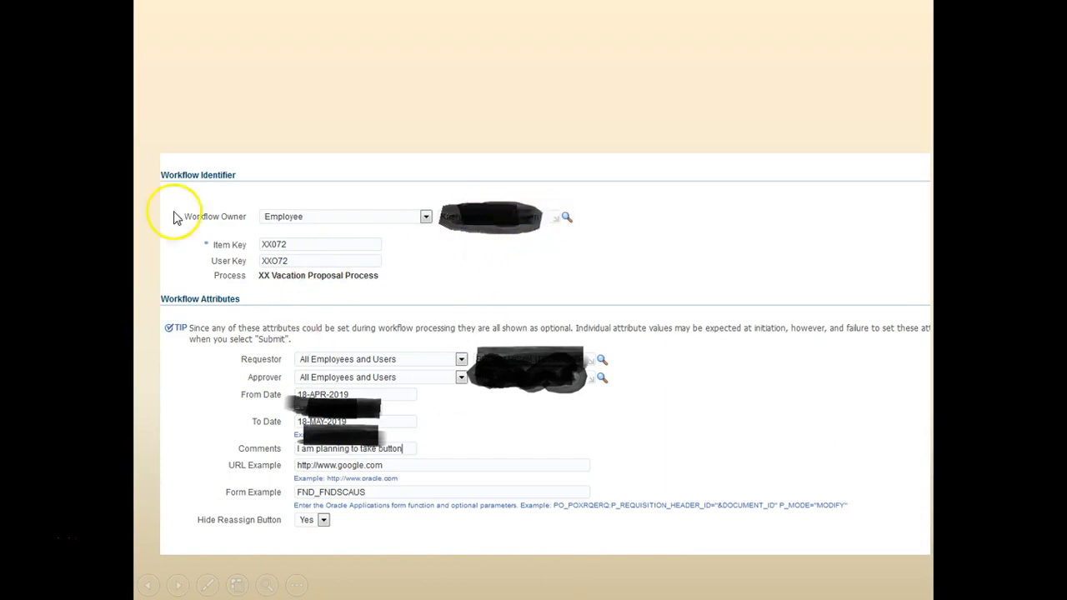
click(383, 482)
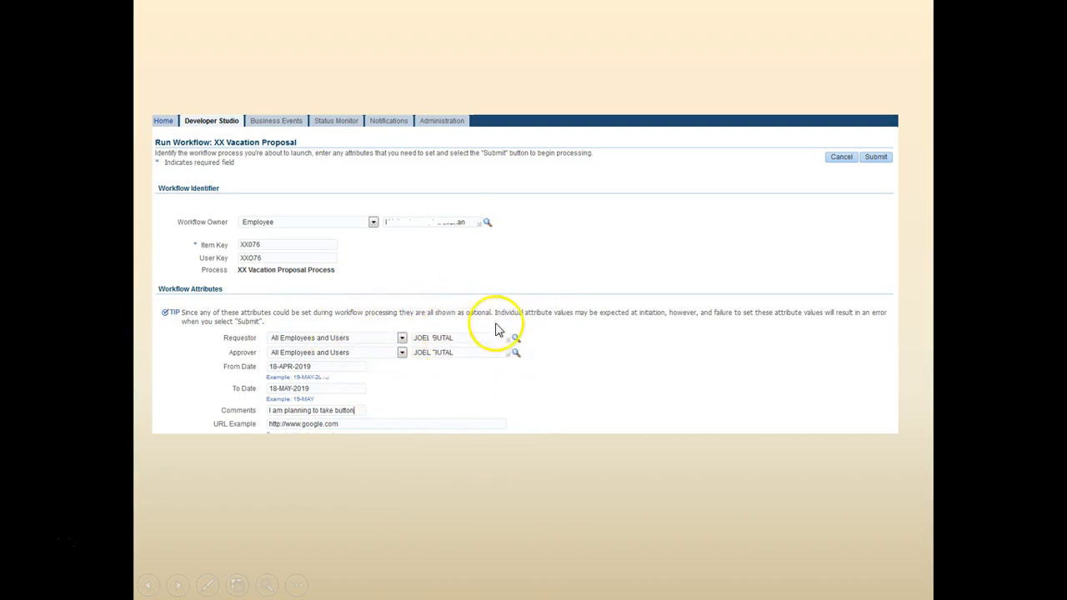
click(881, 160)
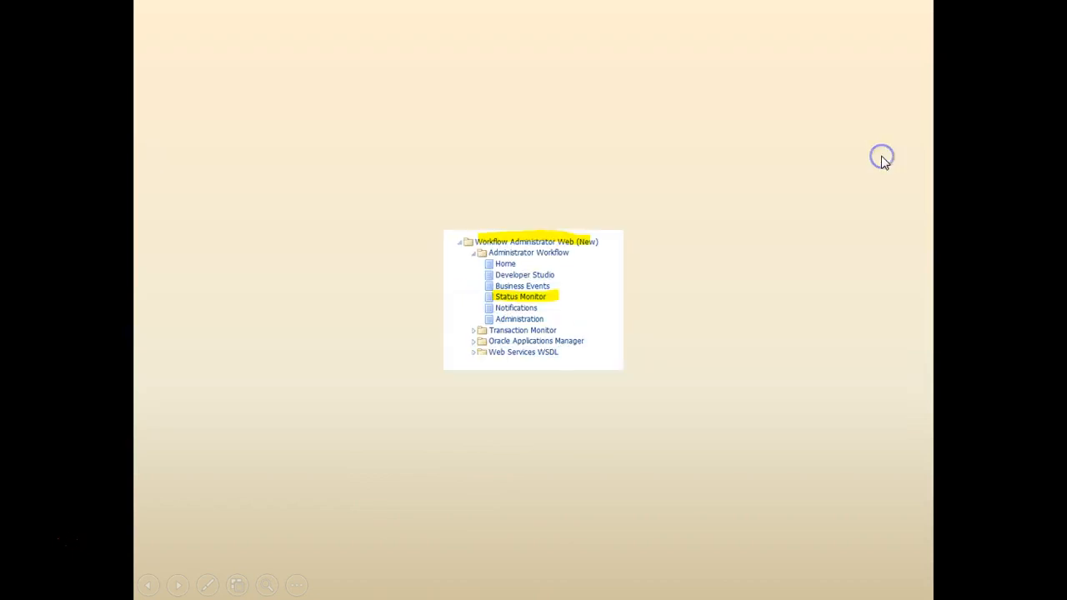
click(840, 183)
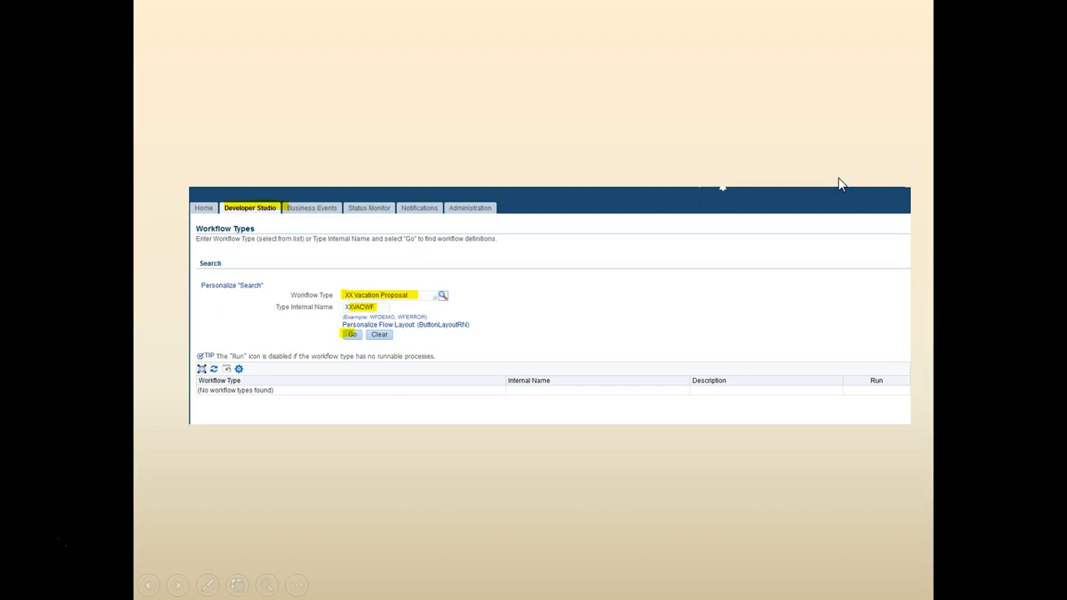
click(840, 183)
click(837, 183)
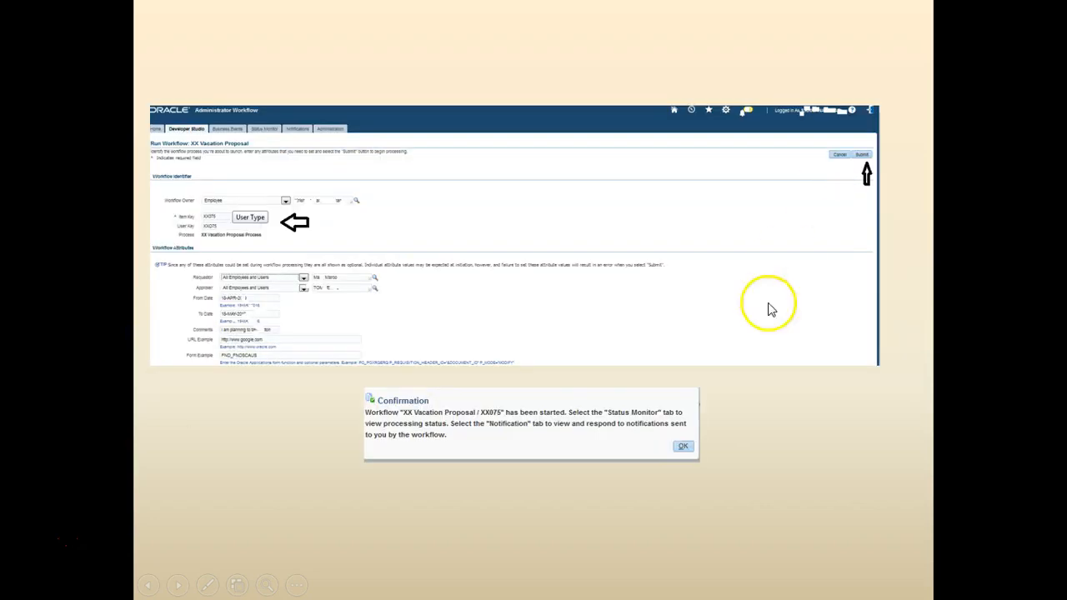
click(683, 448)
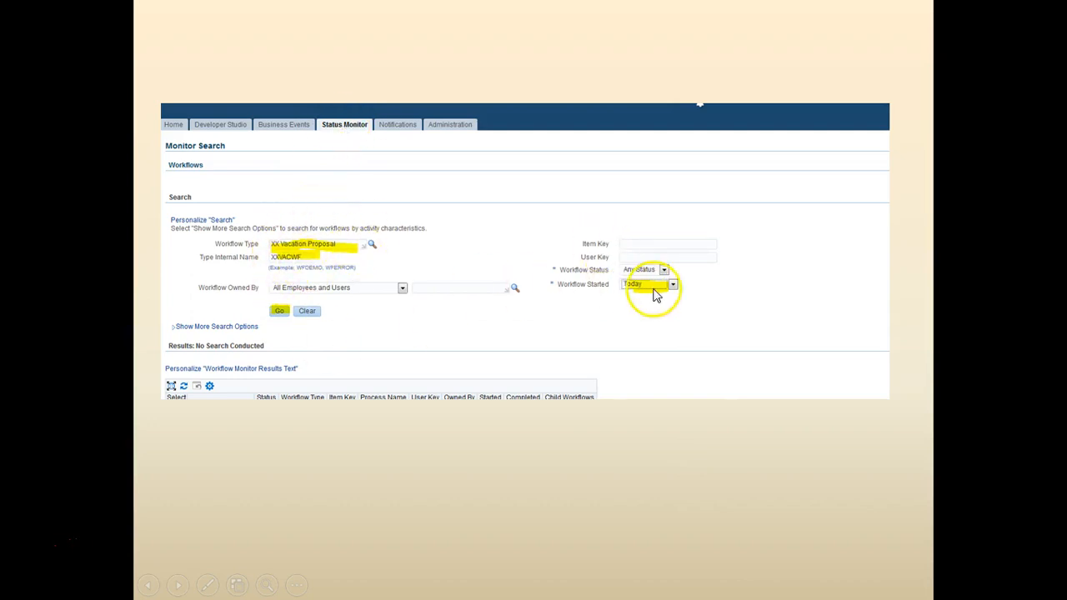
click(302, 347)
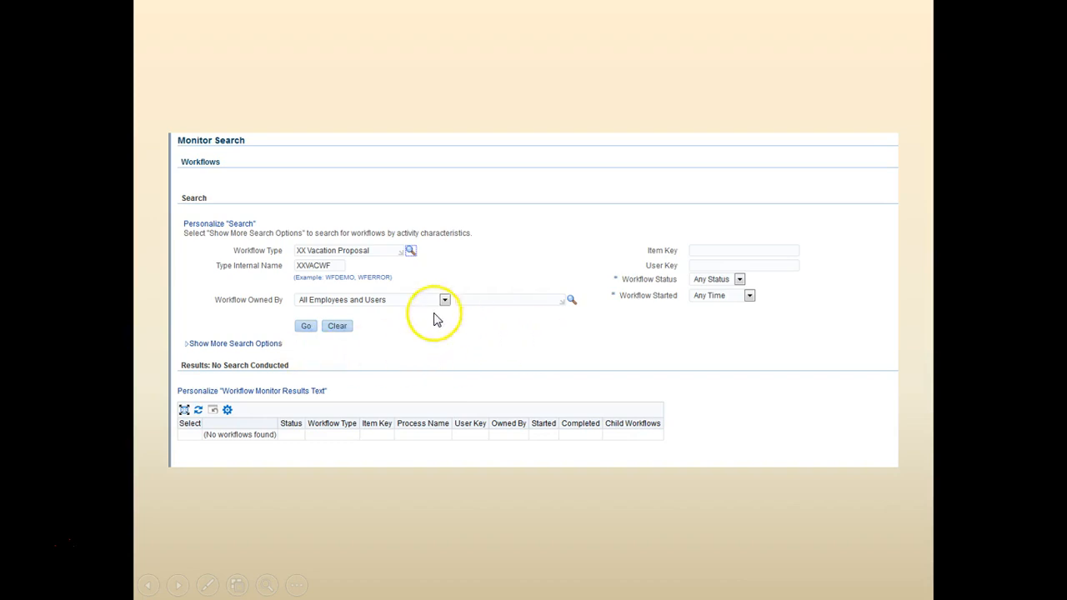
click(432, 363)
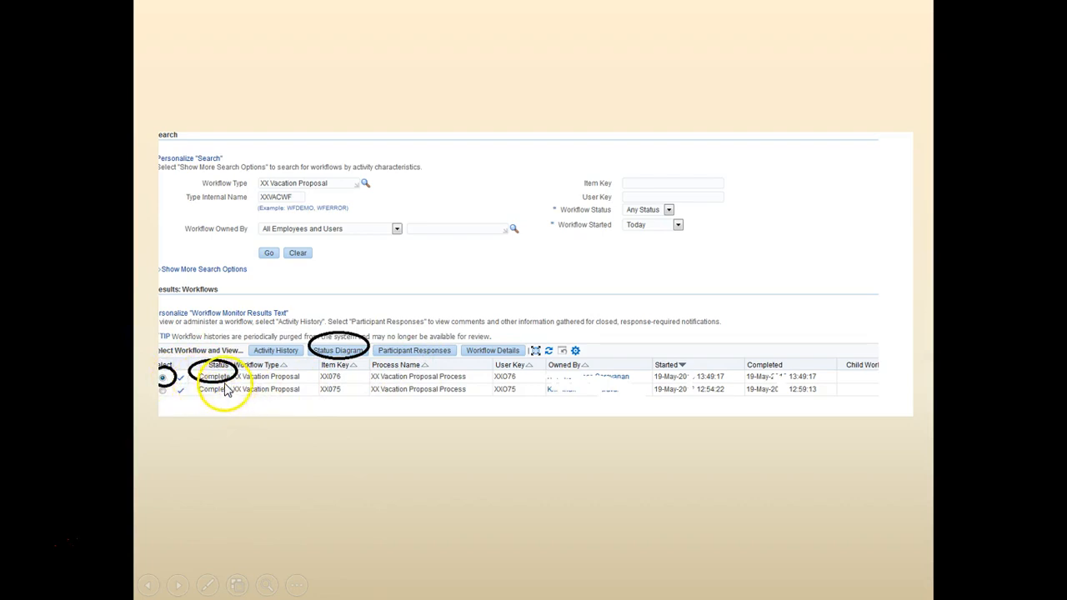
click(377, 455)
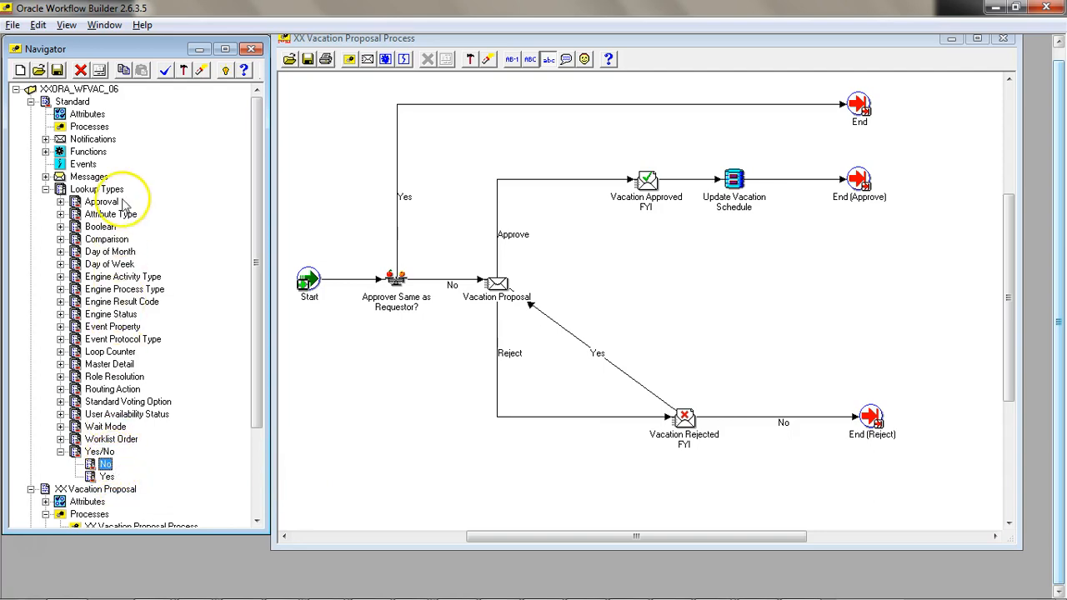
View the properties of the No code under the Standard Yes/No lookup type and close them without changes
click(99, 451)
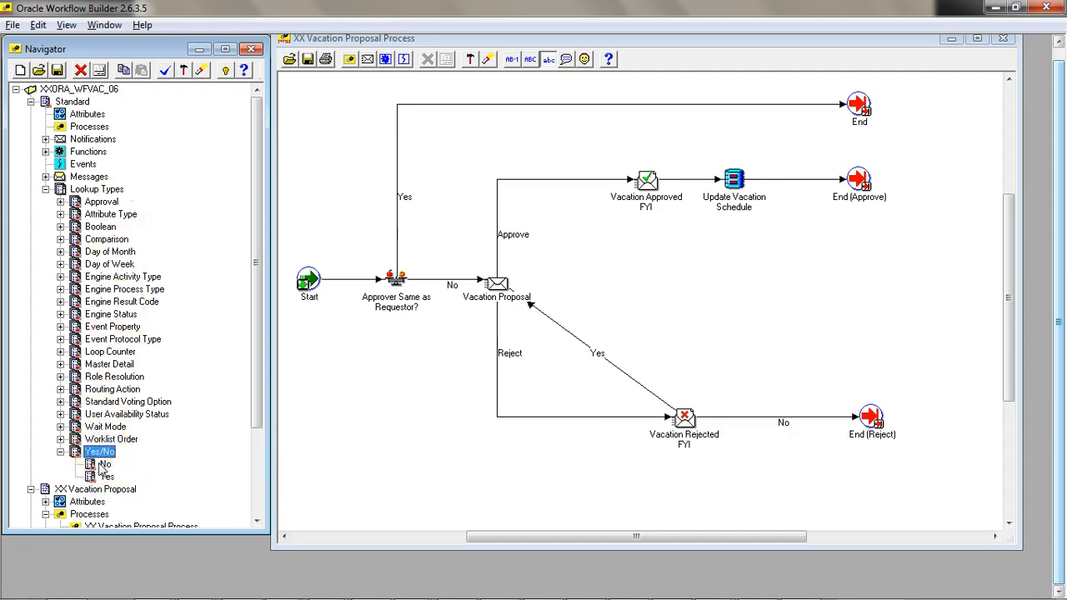
double_click(101, 464)
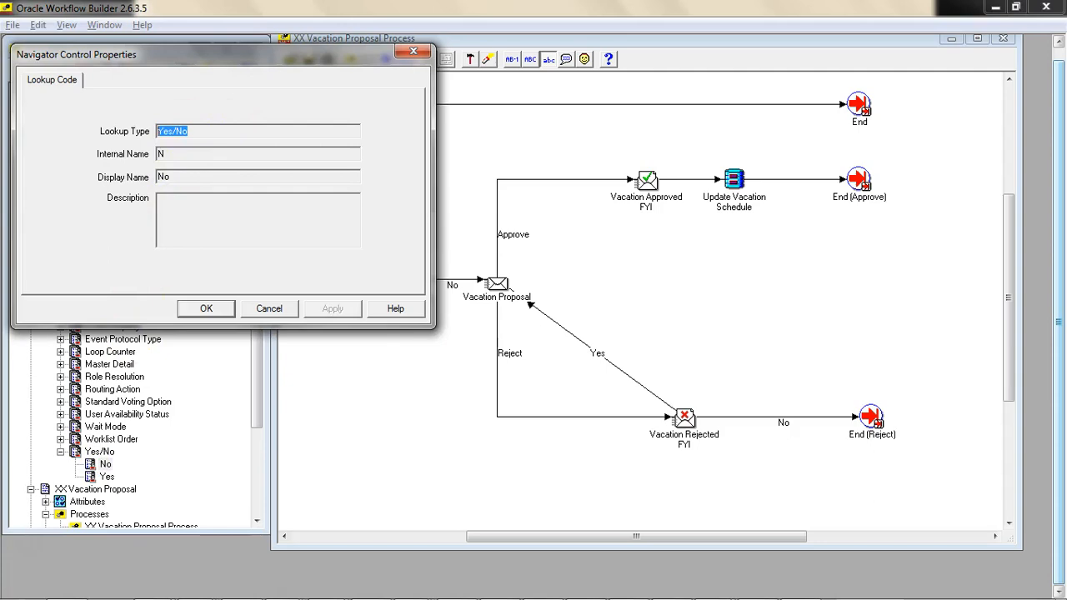
click(282, 308)
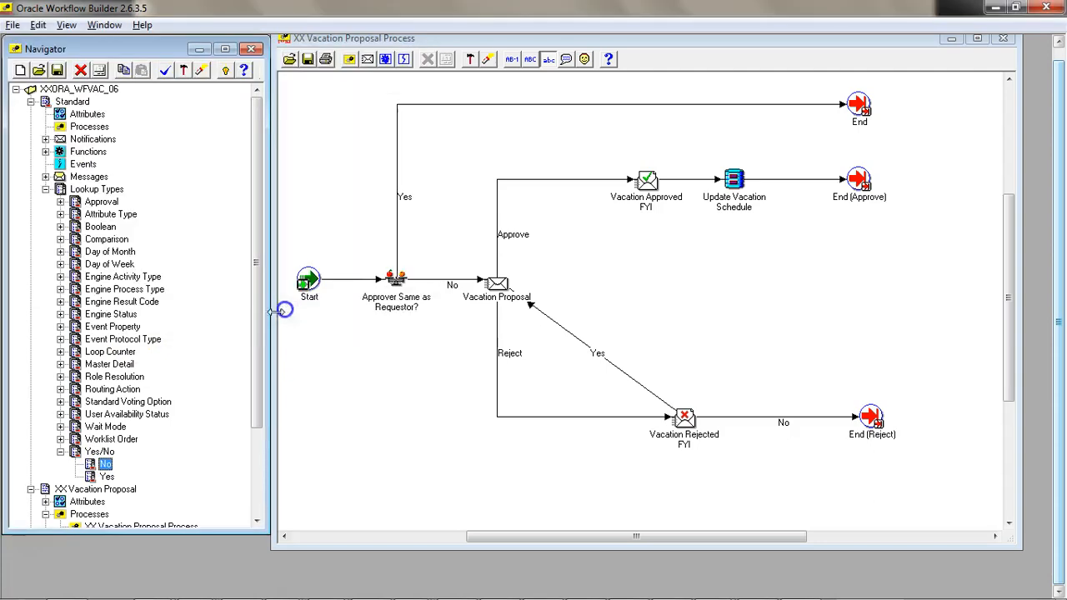
Check the internal name of the Standard Yes/No lookup type and close its properties unchanged
right_click(100, 189)
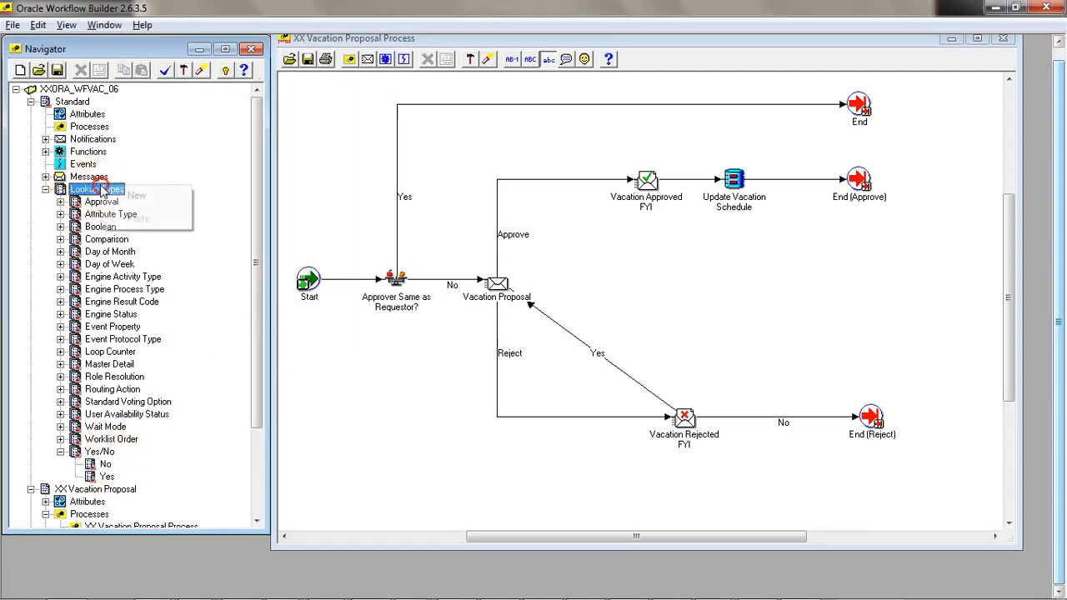
double_click(99, 451)
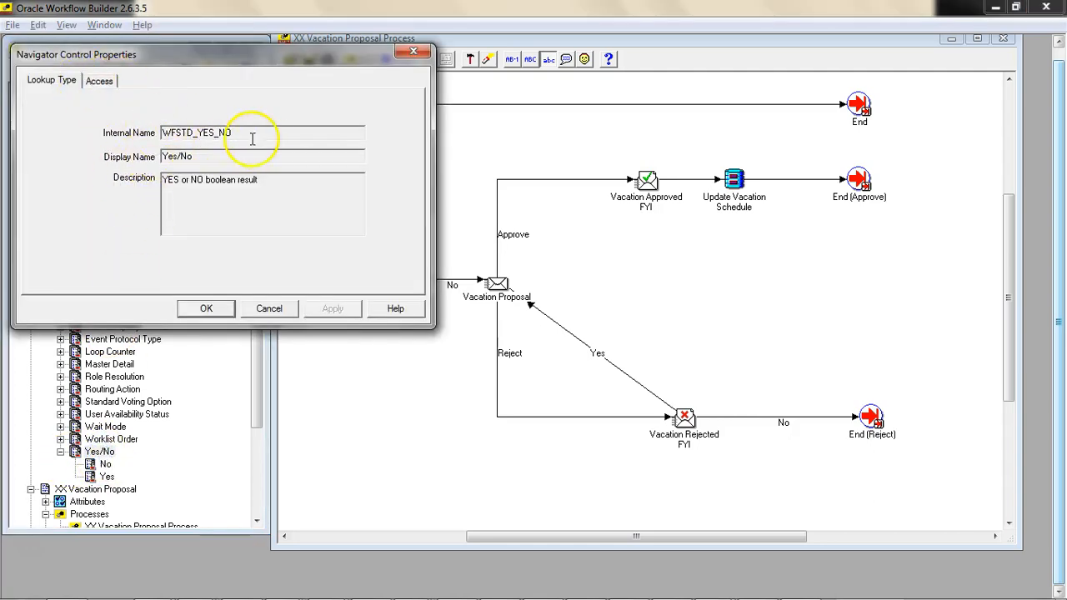
drag(257, 139, 113, 131)
click(270, 308)
Check the internal name of the No lookup code in its properties, leaving them unchanged
double_click(105, 464)
drag(208, 154, 155, 153)
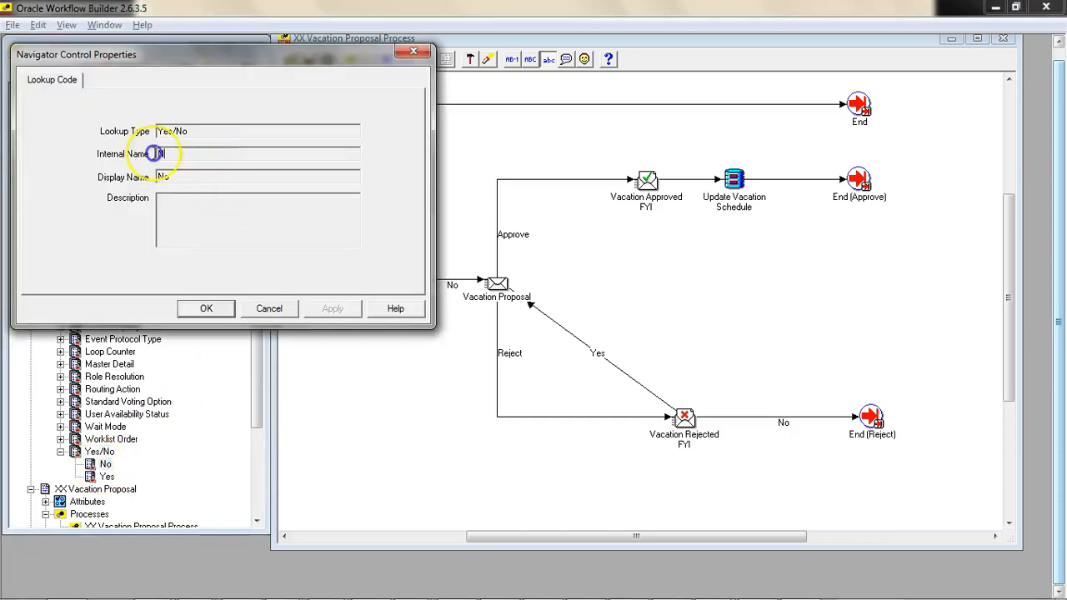
click(275, 310)
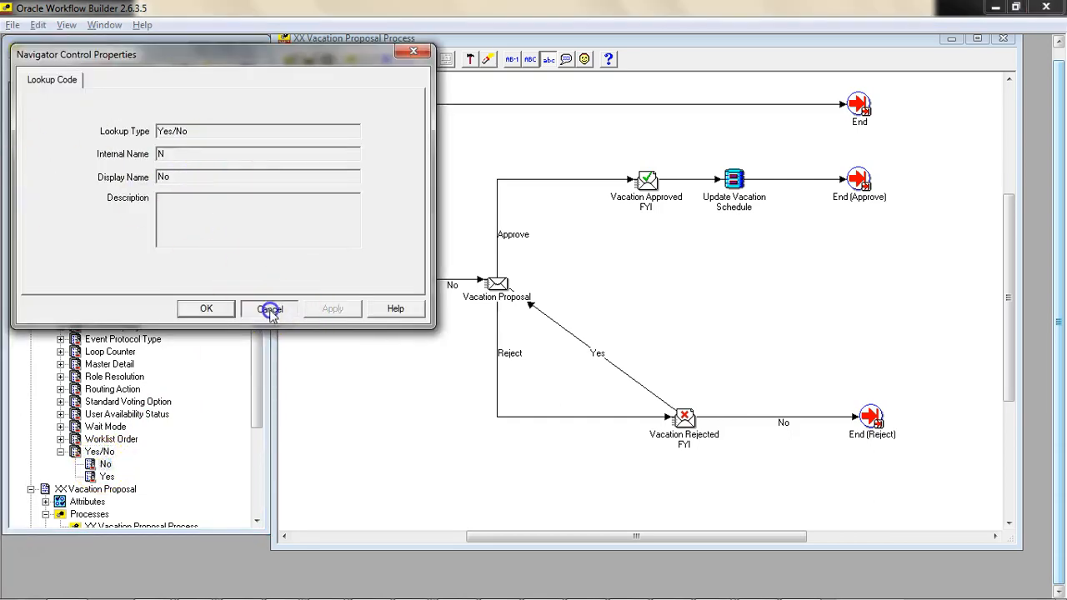
Check the internal names of the Yes code under Yes/No and the Detail code under Master Detail, leaving both unchanged
double_click(106, 478)
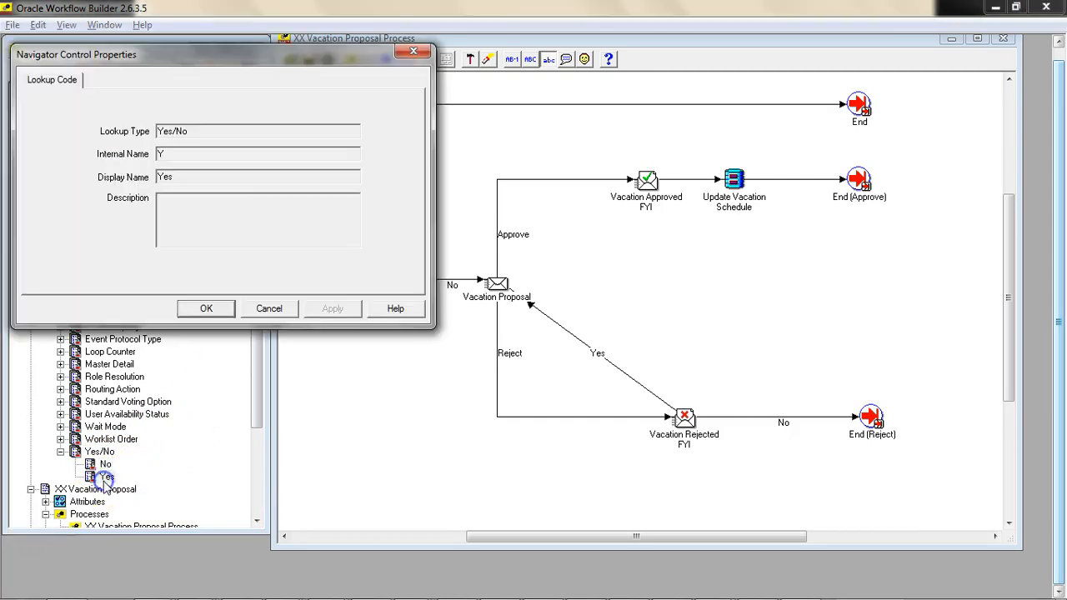
click(269, 308)
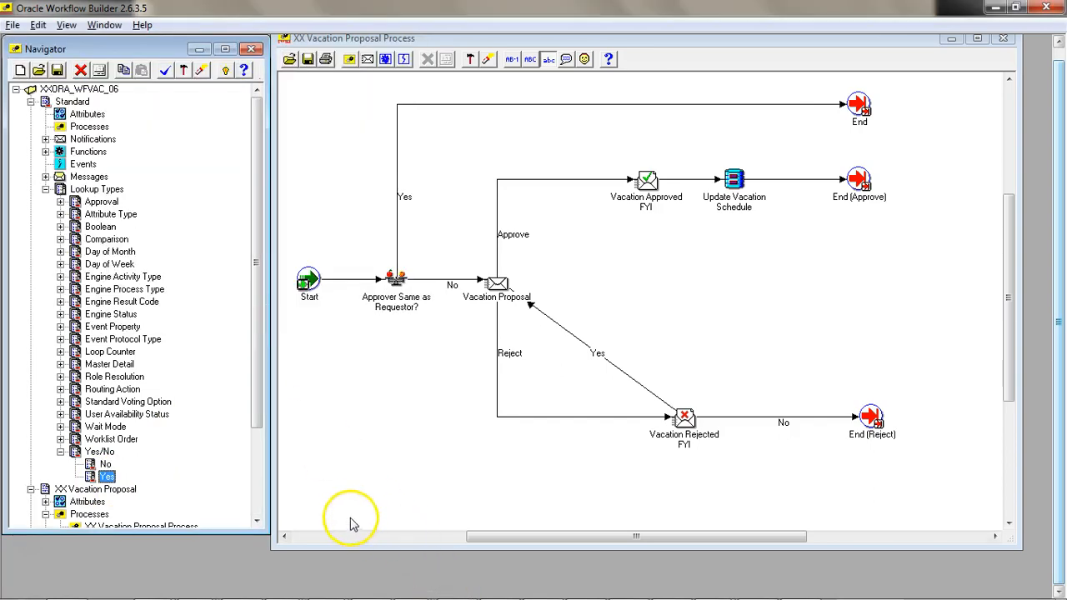
click(59, 364)
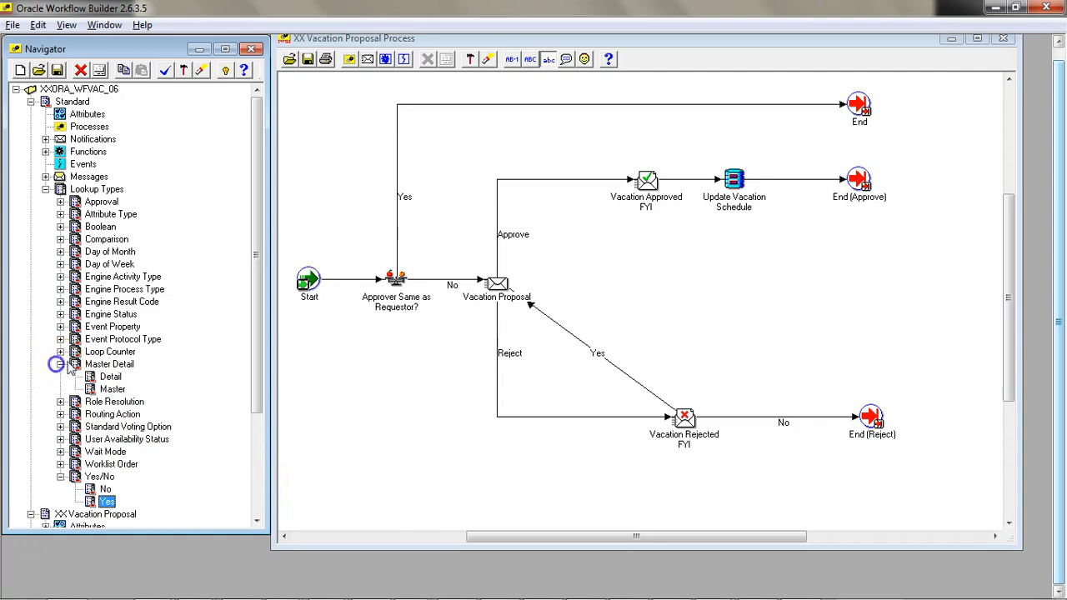
click(111, 379)
double_click(115, 381)
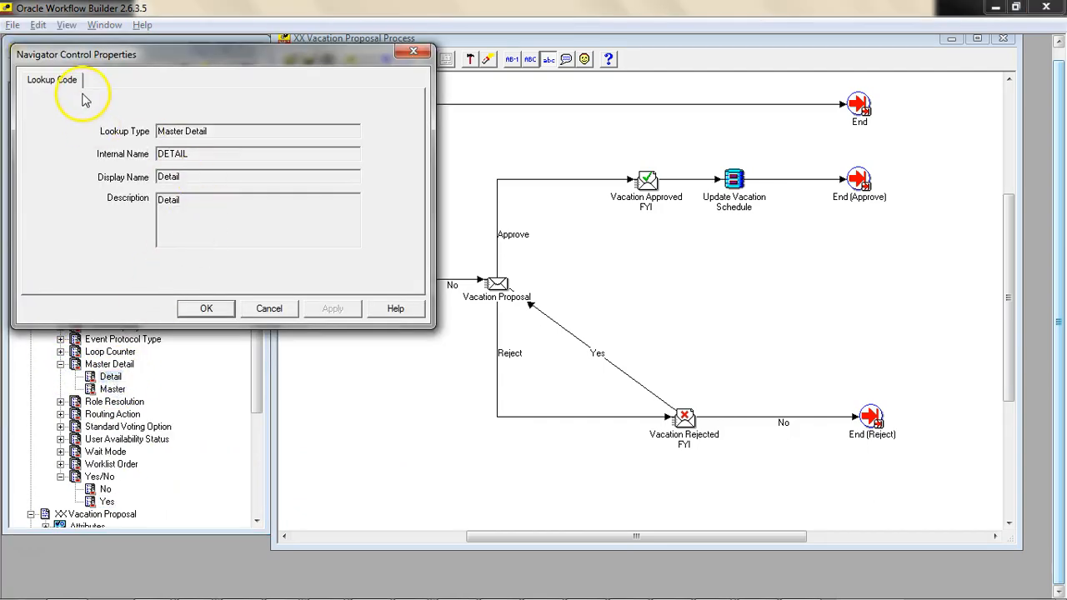
drag(215, 156, 44, 155)
click(263, 308)
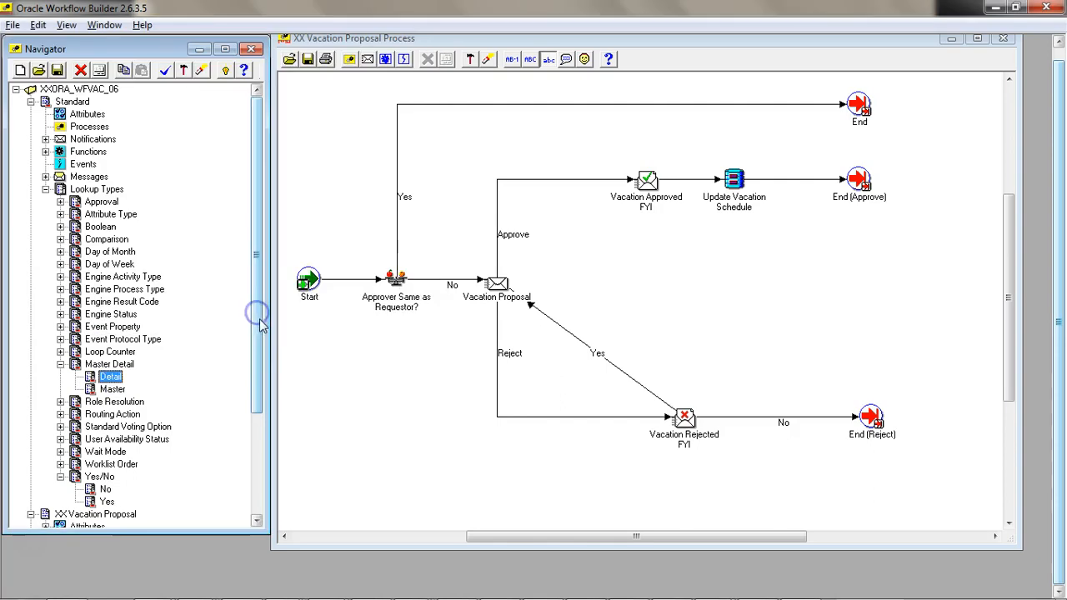
Create a lookup type under XX Vacation Proposal with internal name XXMYBRANCH and display name XX My Branch
drag(257, 396, 257, 498)
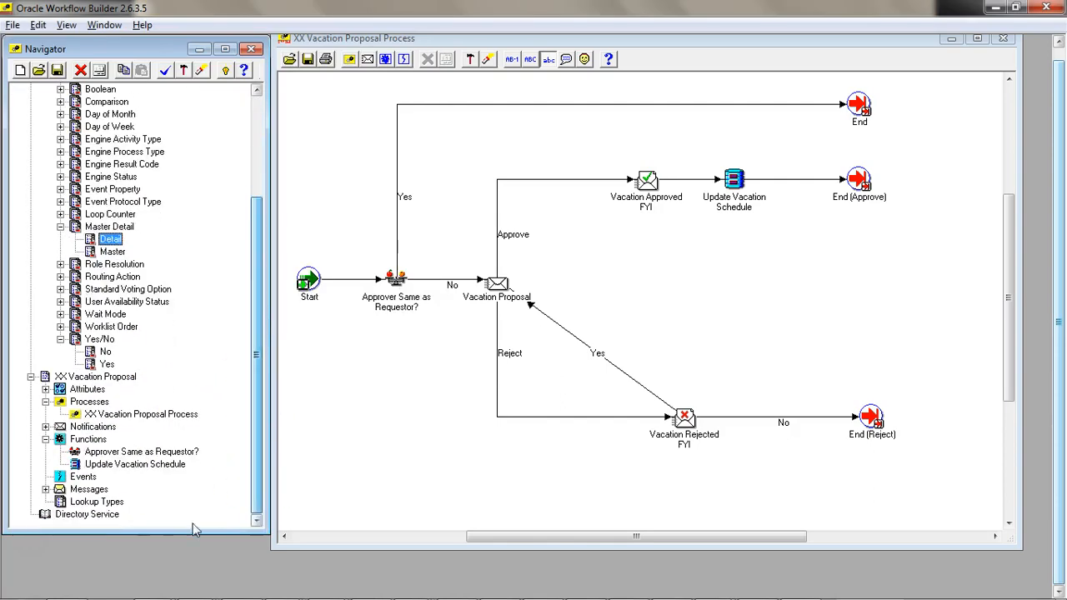
click(98, 503)
right_click(104, 510)
click(138, 517)
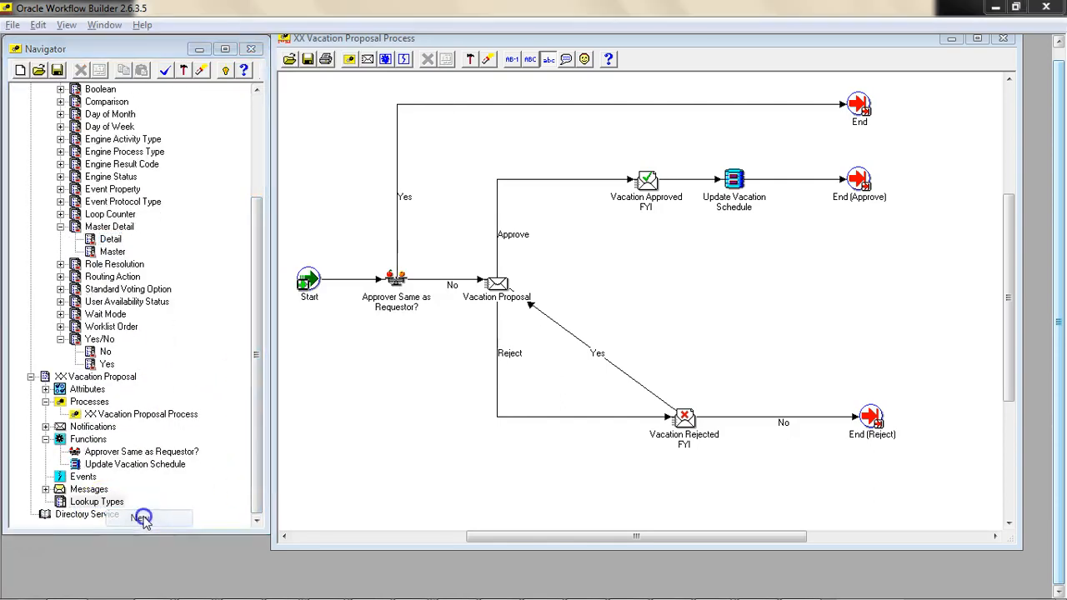
key(Caps_Lock)
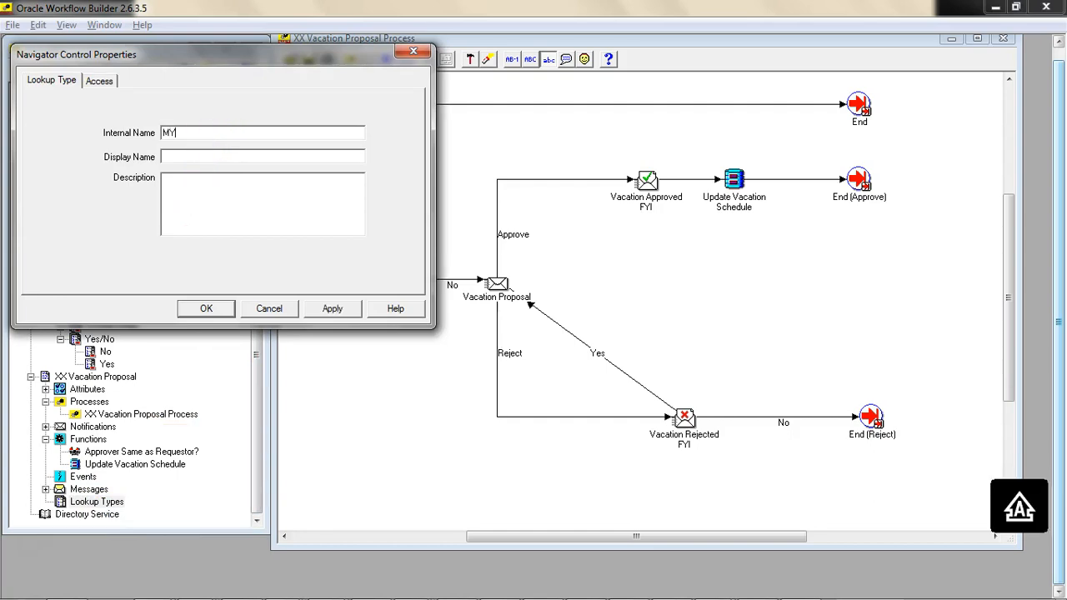
key(BackSpace)
key(BackSpace)
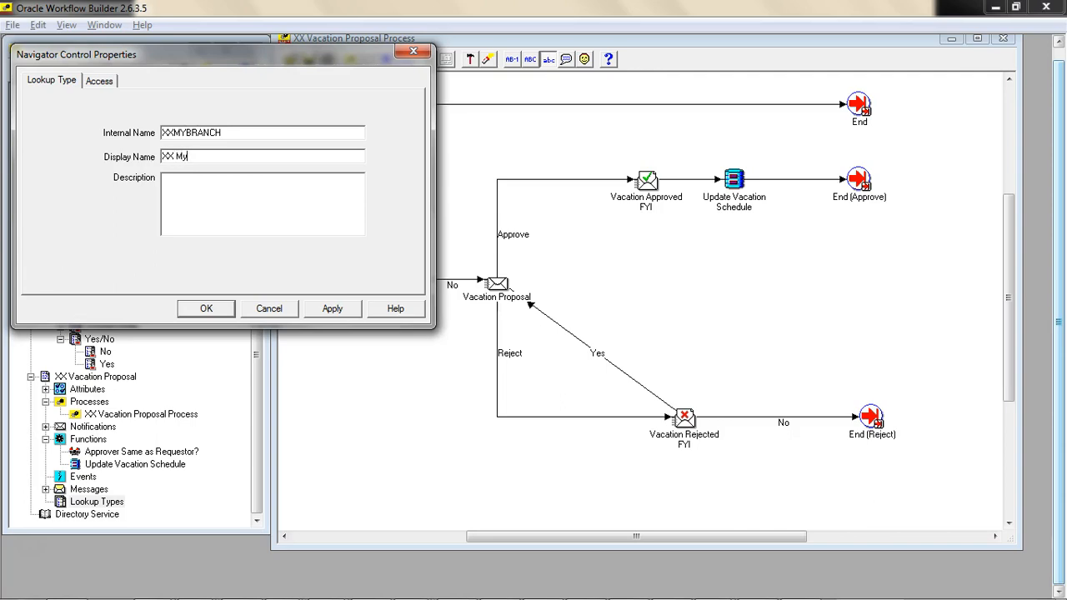
drag(224, 157, 194, 159)
key(BackSpace)
text(Branch)
click(332, 308)
click(275, 310)
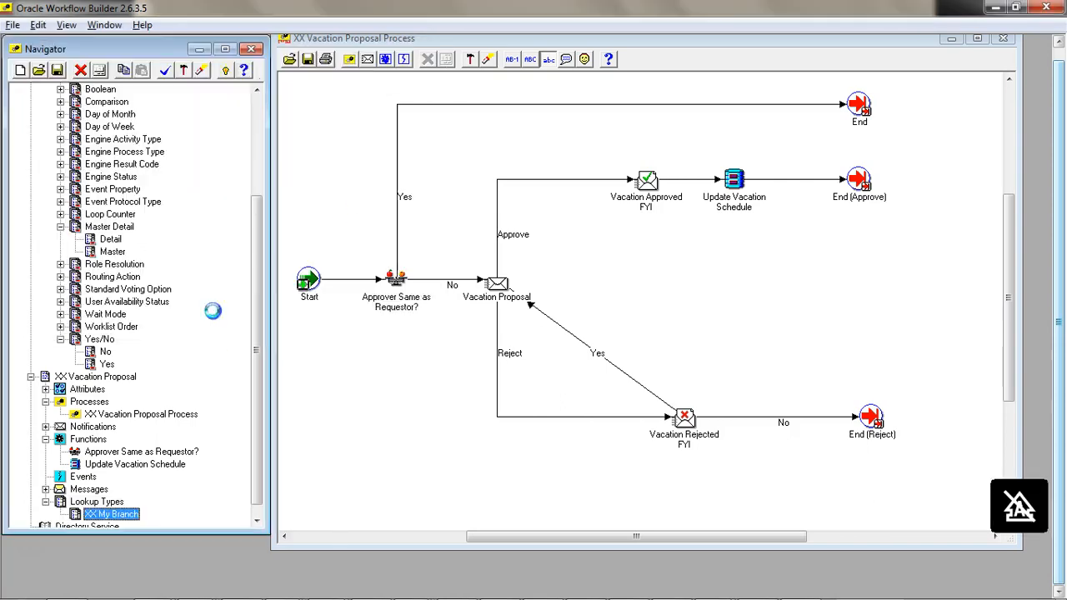
Add a lookup code to XX My Branch with internal name 1 and display name USA
right_click(123, 514)
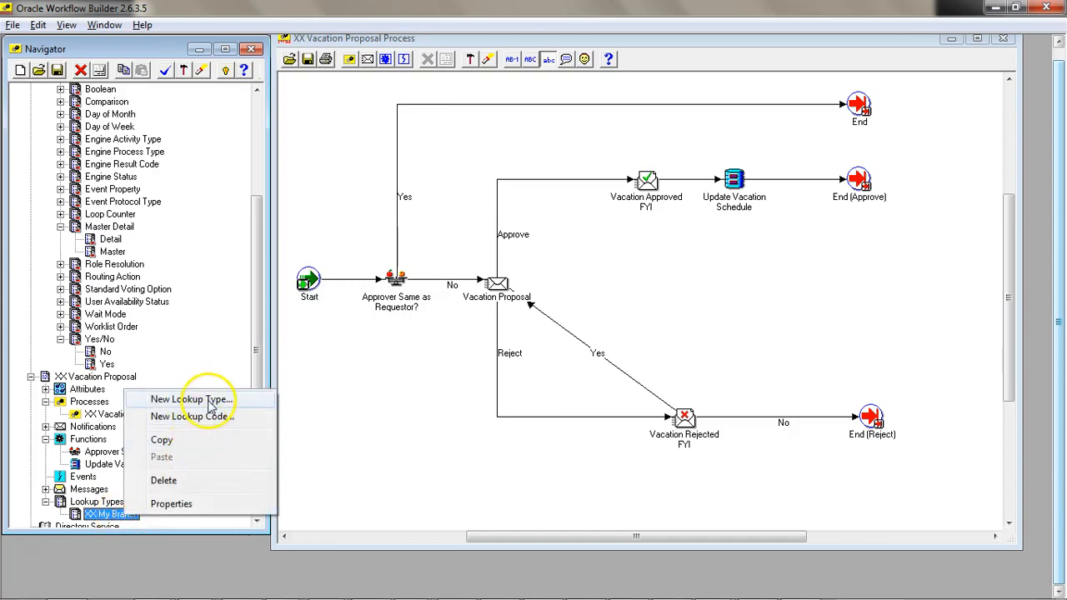
click(200, 416)
text(1)
key(Tab)
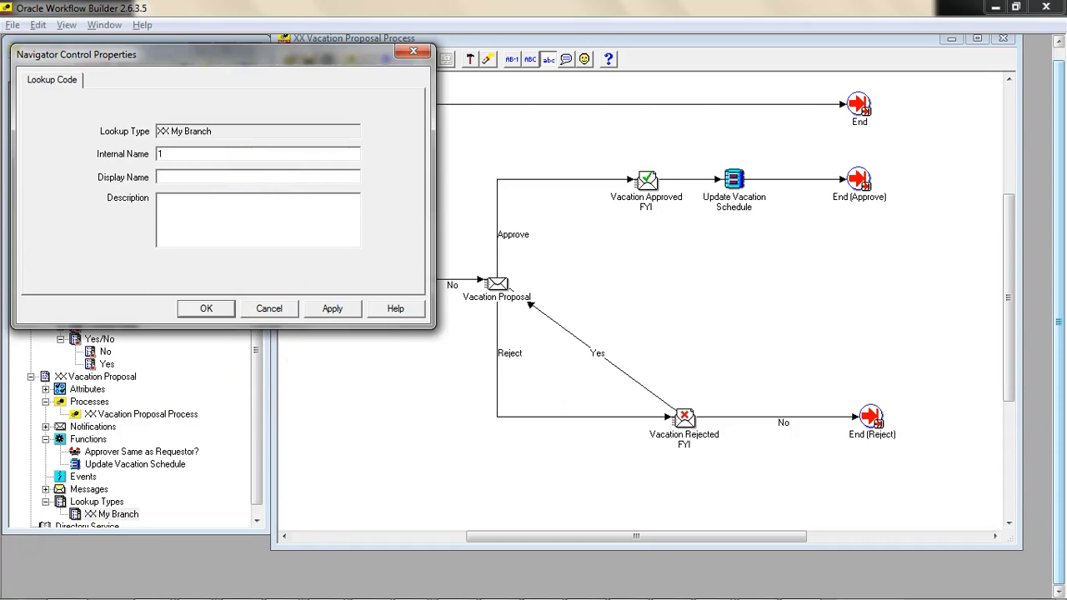
text(US)
click(332, 308)
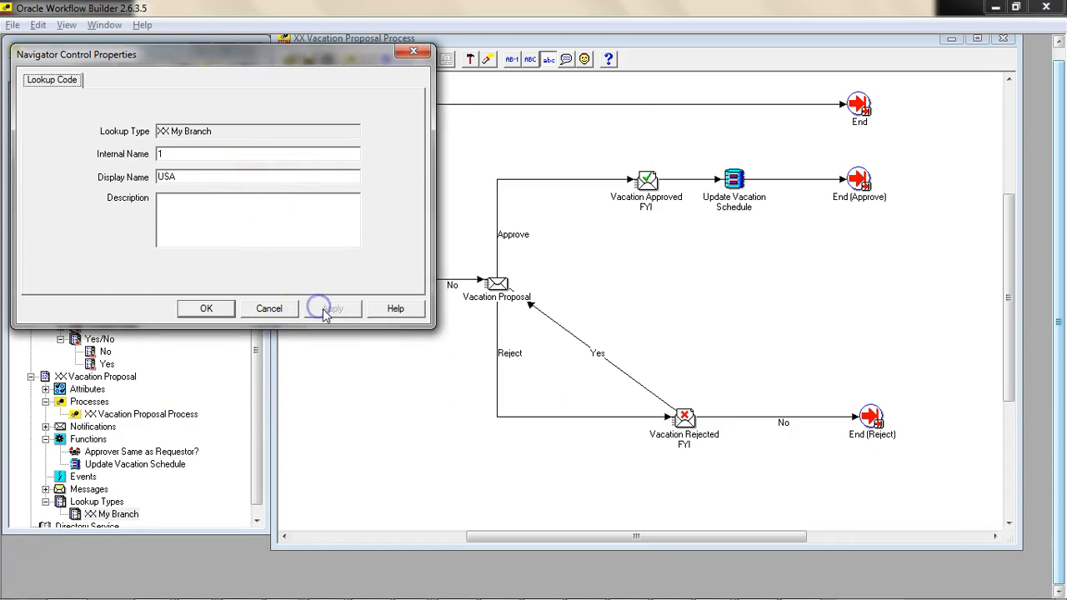
click(207, 309)
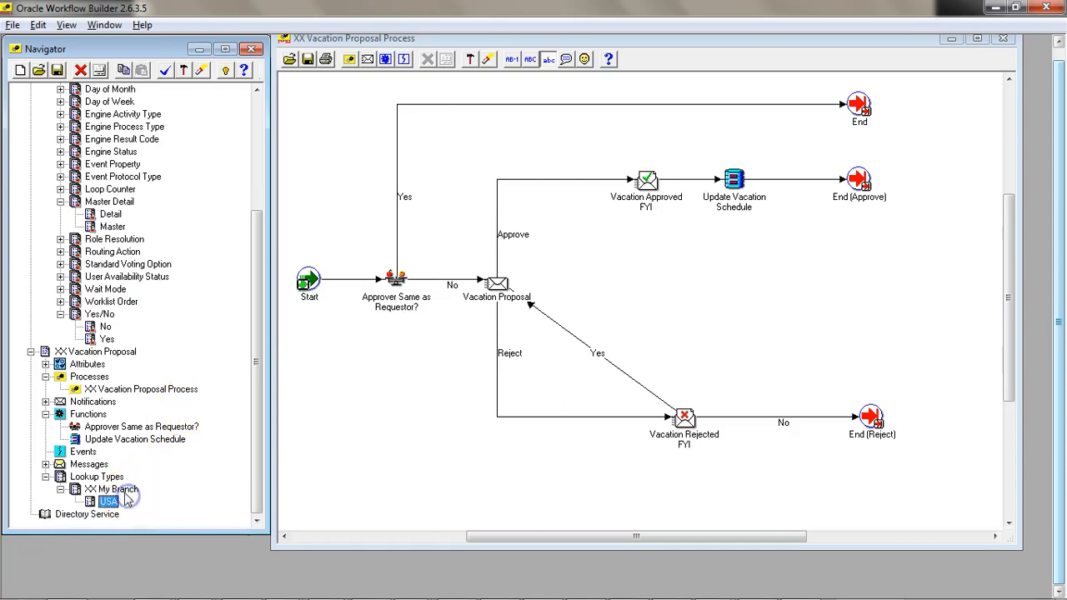
Add a second lookup code to XX My Branch with internal name 2 and display name UK
right_click(127, 497)
click(265, 393)
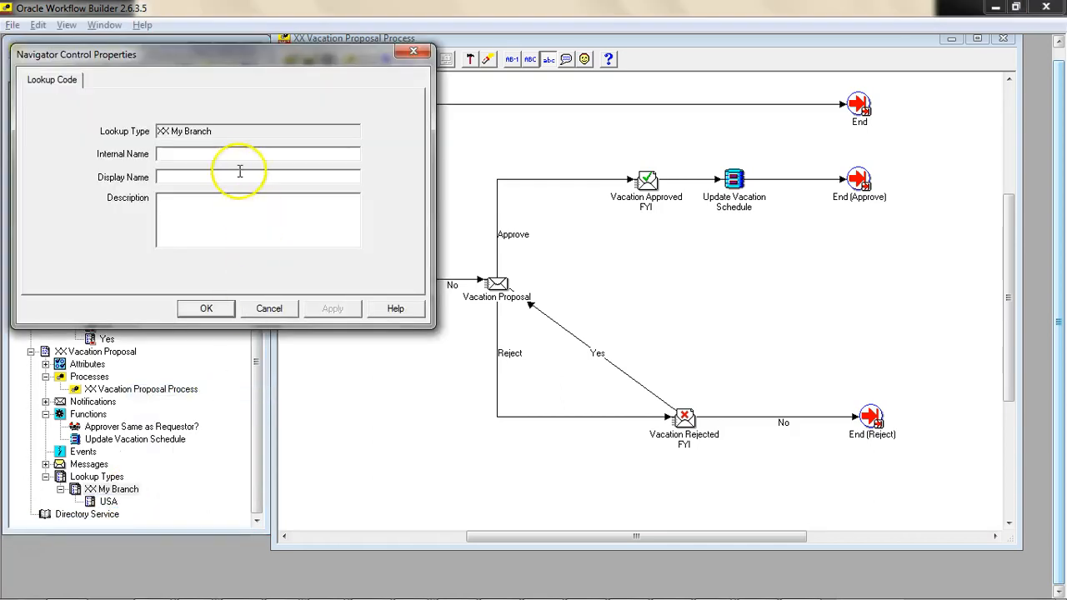
text(2)
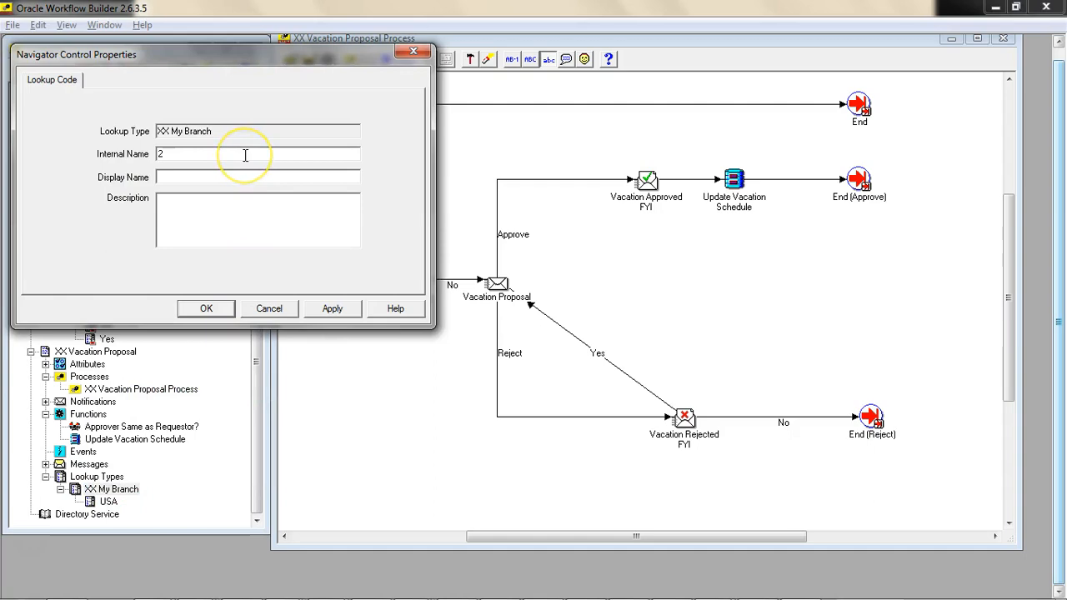
key(Tab)
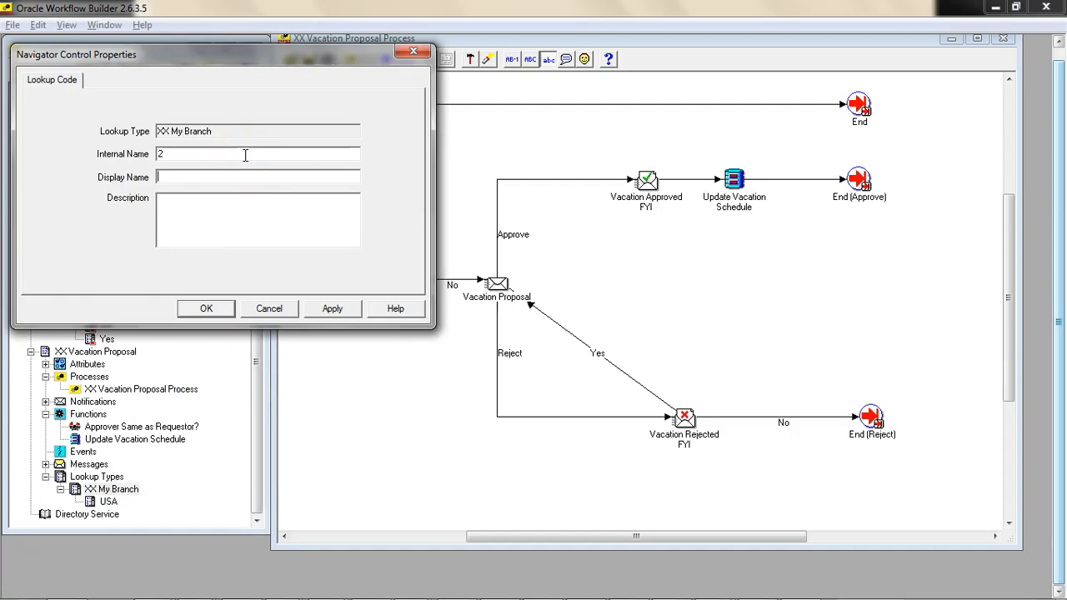
click(330, 309)
click(275, 310)
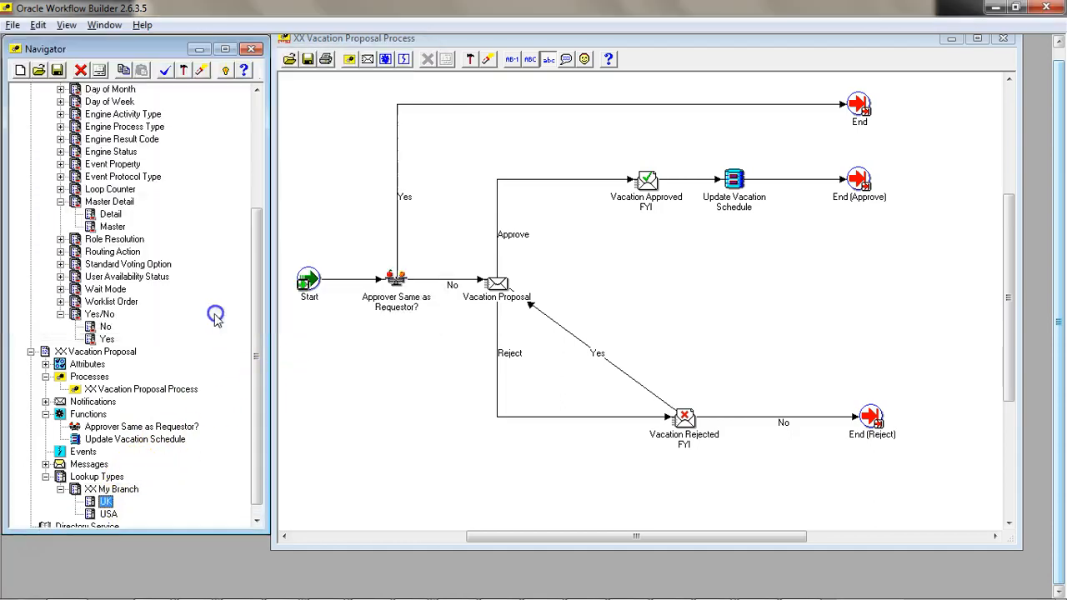
Select the Approver Same as Requestor? function node in the XX Vacation Proposal Process diagram
click(397, 282)
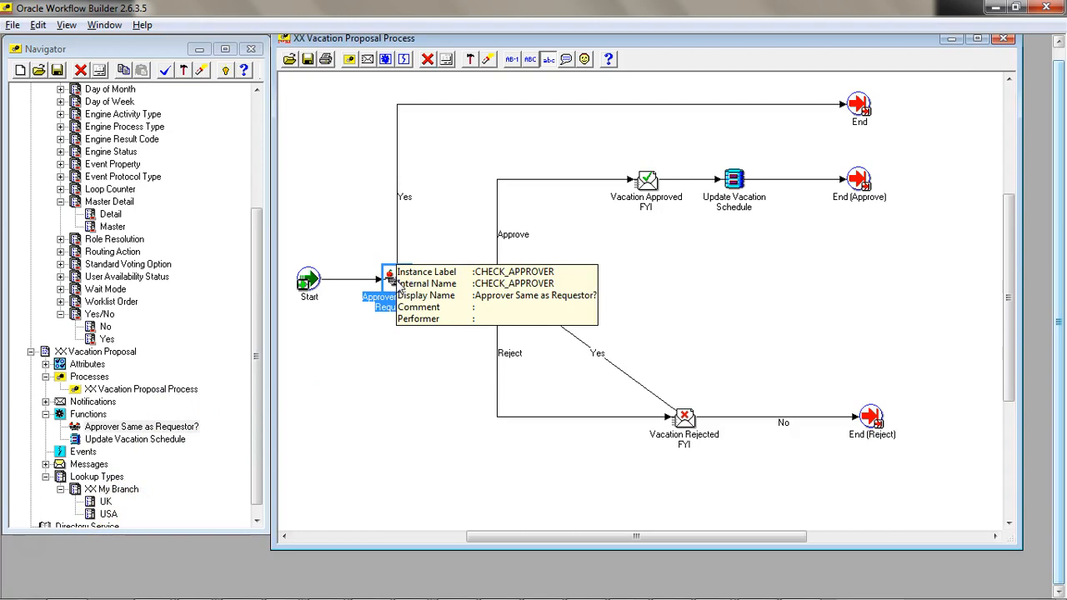